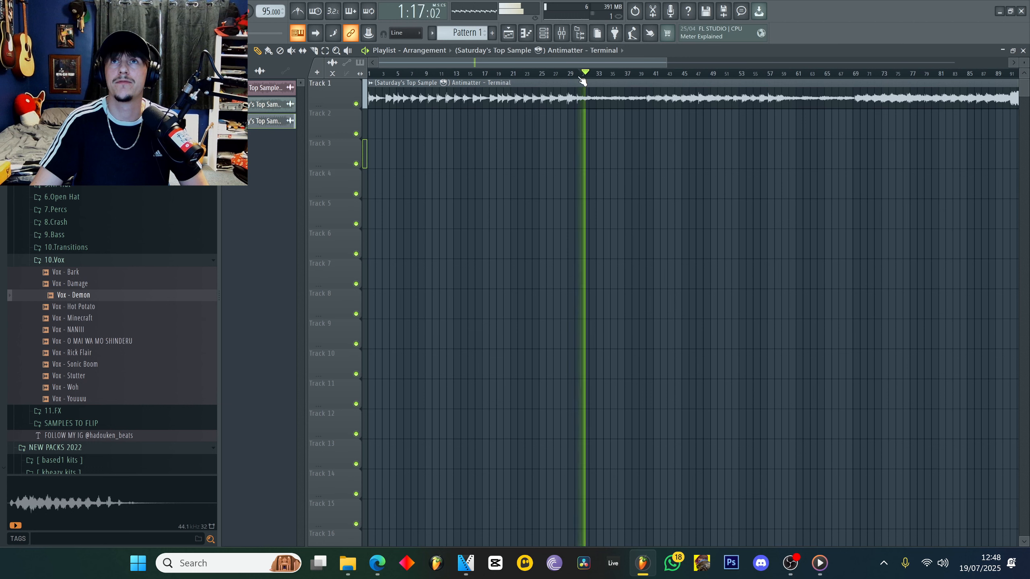
Listen through the full sample on Track 1 from around bar 31 to bar 72 for a section to use as the hook
left_click_drag(594, 76, 650, 78)
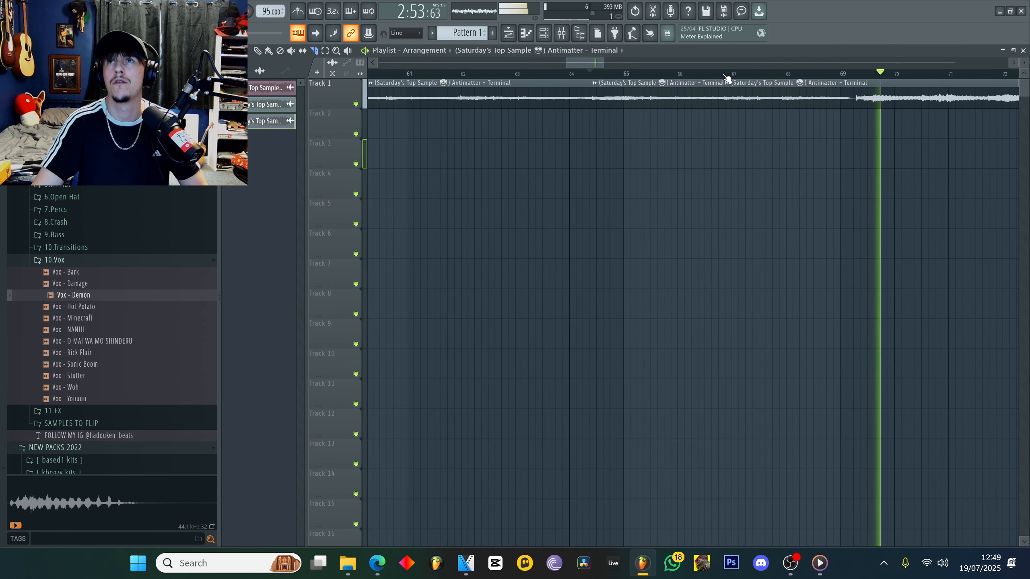
left_click_drag(592, 65, 609, 65)
scroll(582, 73, "down", 2)
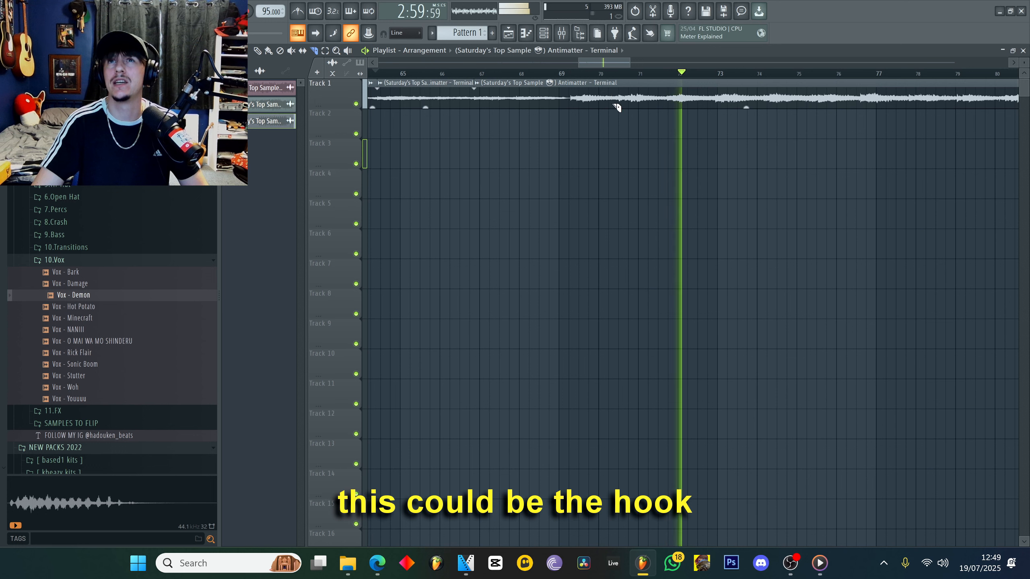
scroll(573, 75, "up", 4)
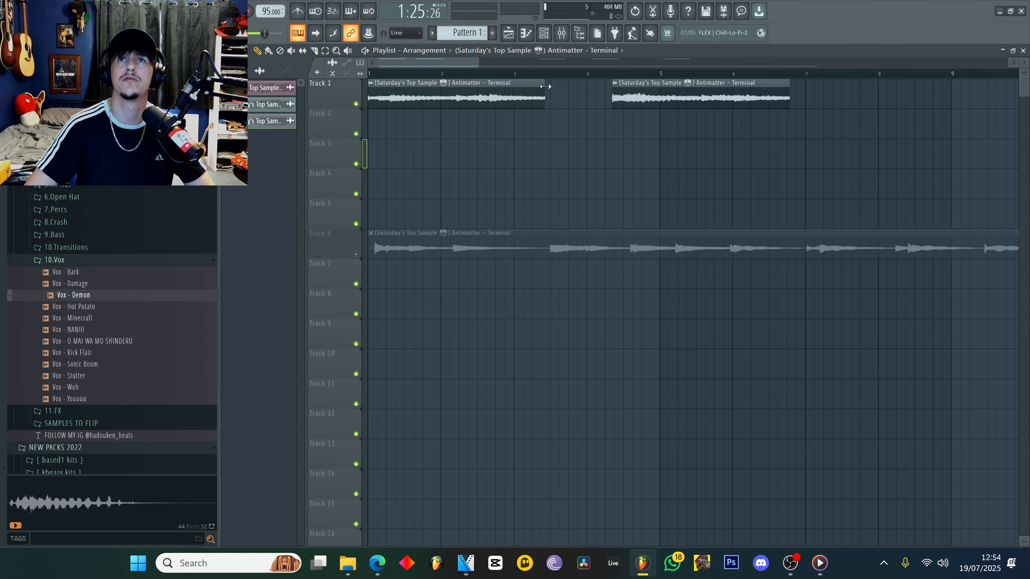
Trim the end of the first sample chop on Track 1 so it is two bars long
left_click_drag(544, 83, 521, 85)
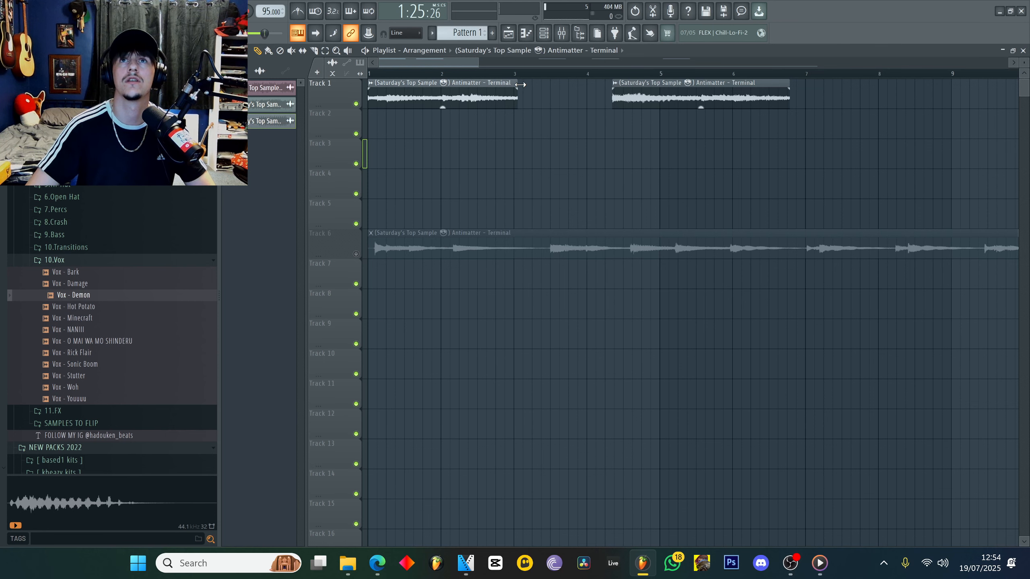
left_click(426, 74)
scroll(430, 64, "up", 3)
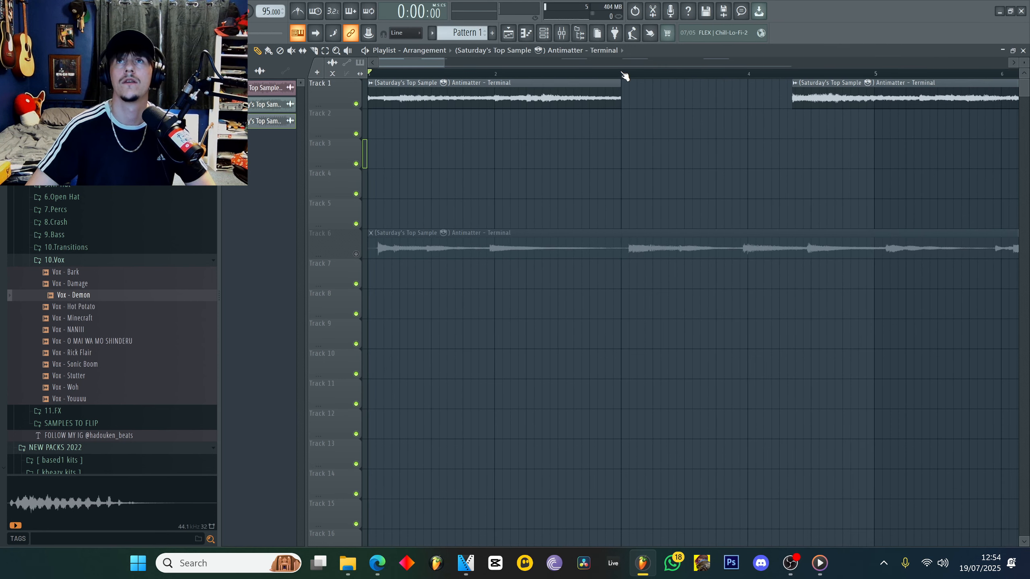
Select bars 1 and 2 as the loop region and set the playlist snap to 1/2 beat
left_click_drag(625, 75, 478, 74)
left_click(246, 52)
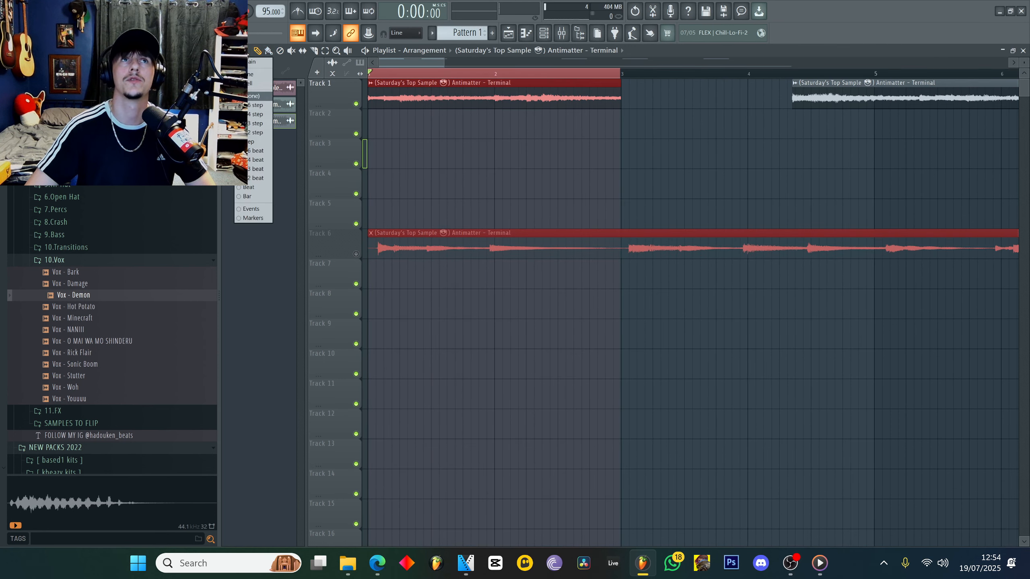
left_click(255, 178)
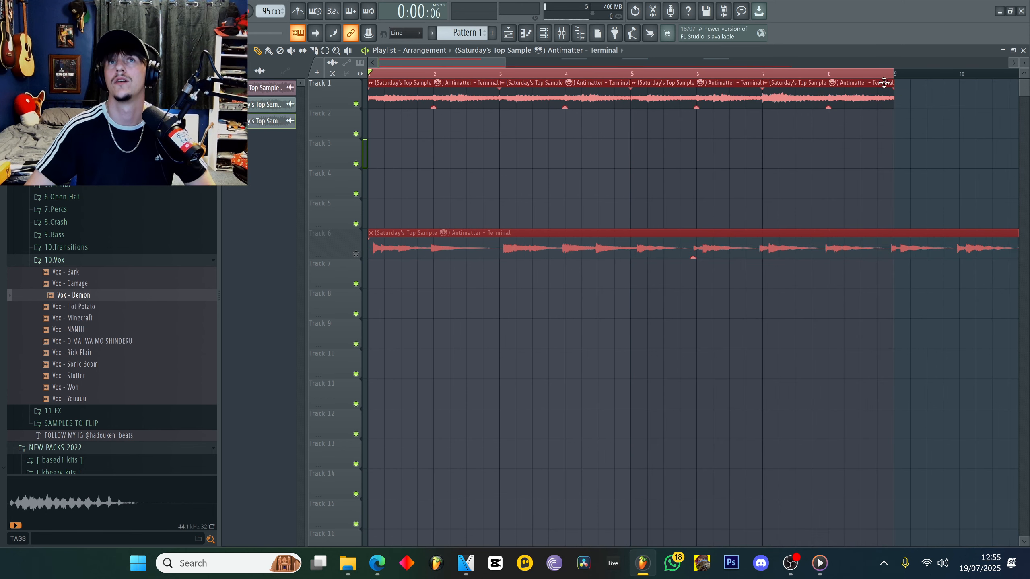
Play back the eight-bar arrangement of sample chops on Track 1 to check how they flow together
key("space")
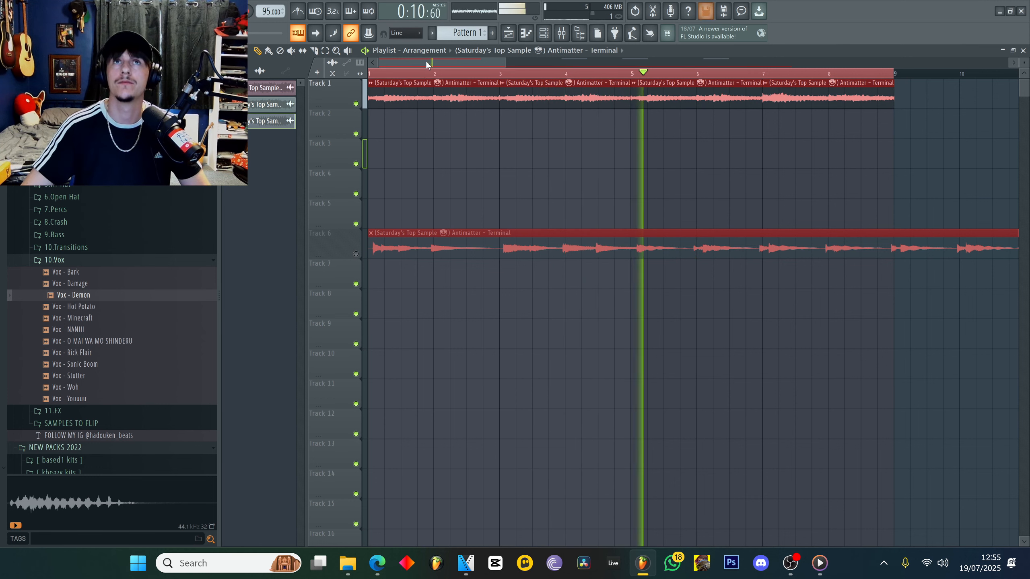
scroll(450, 81, "down", 1)
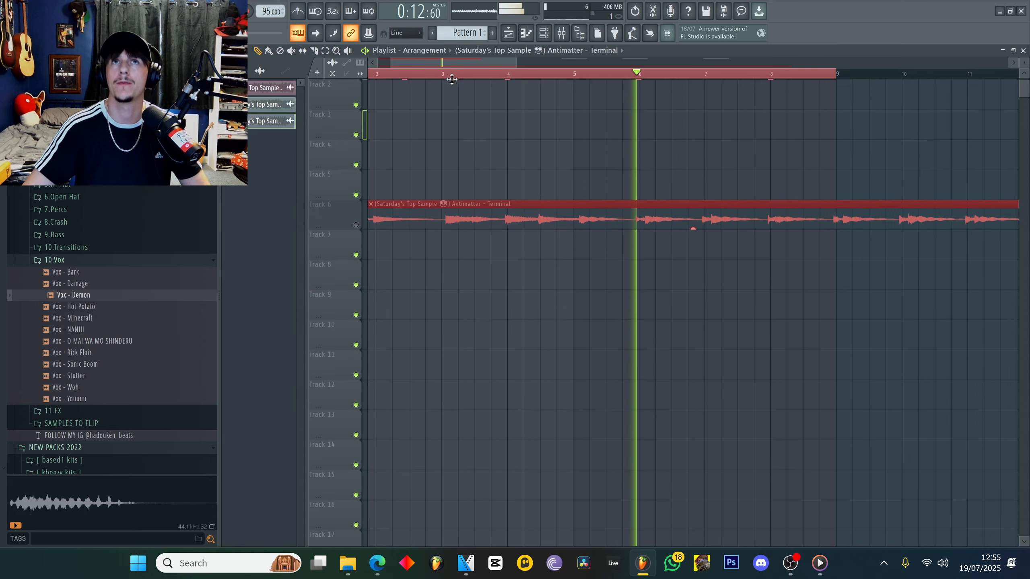
scroll(483, 81, "up", 1)
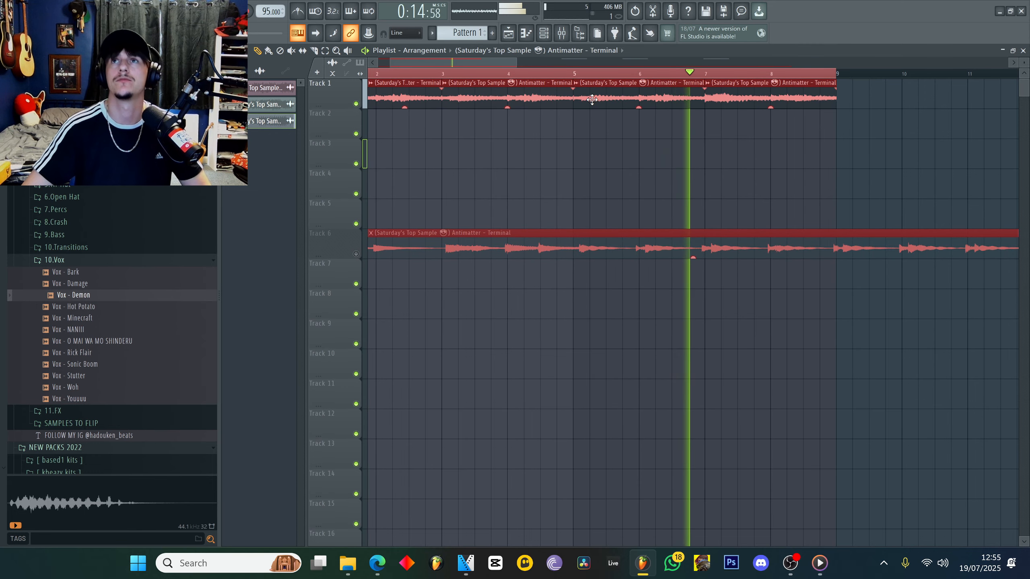
scroll(718, 77, "up", 2)
scroll(718, 77, "down", 1)
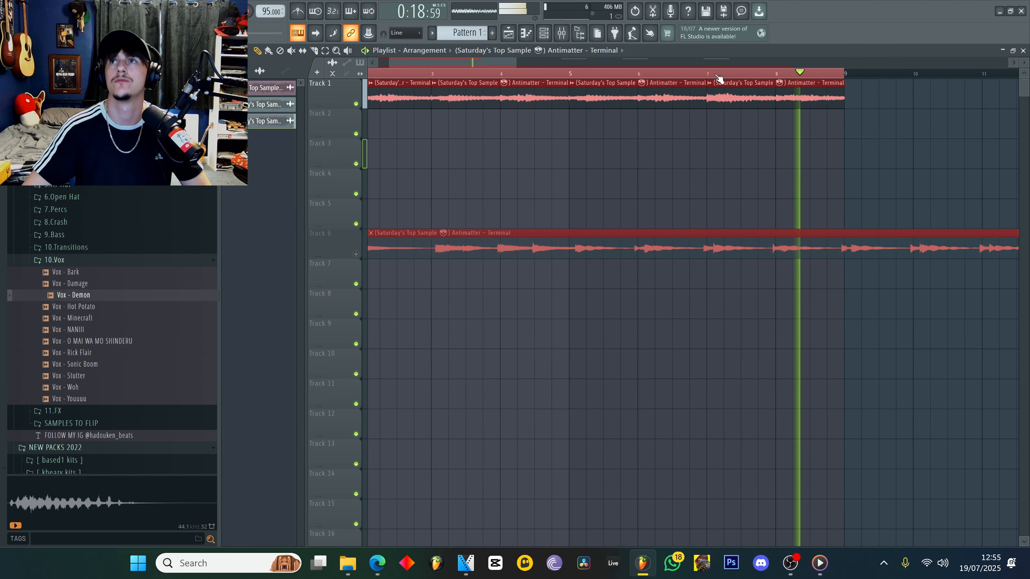
key("space")
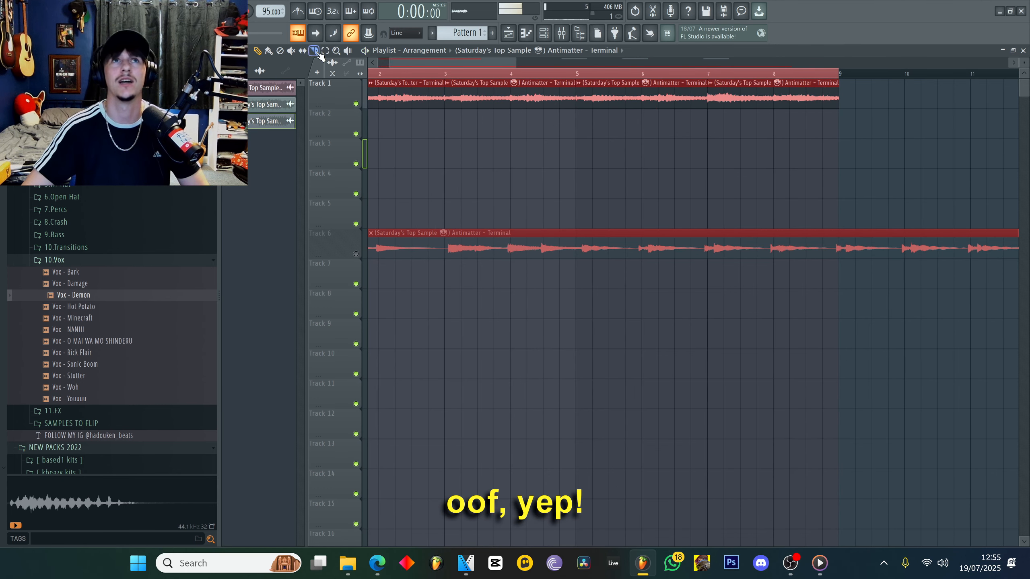
Deselect the clips, open the audio clip settings of the first sample chop on Track 1 and play the loop
left_click(316, 52)
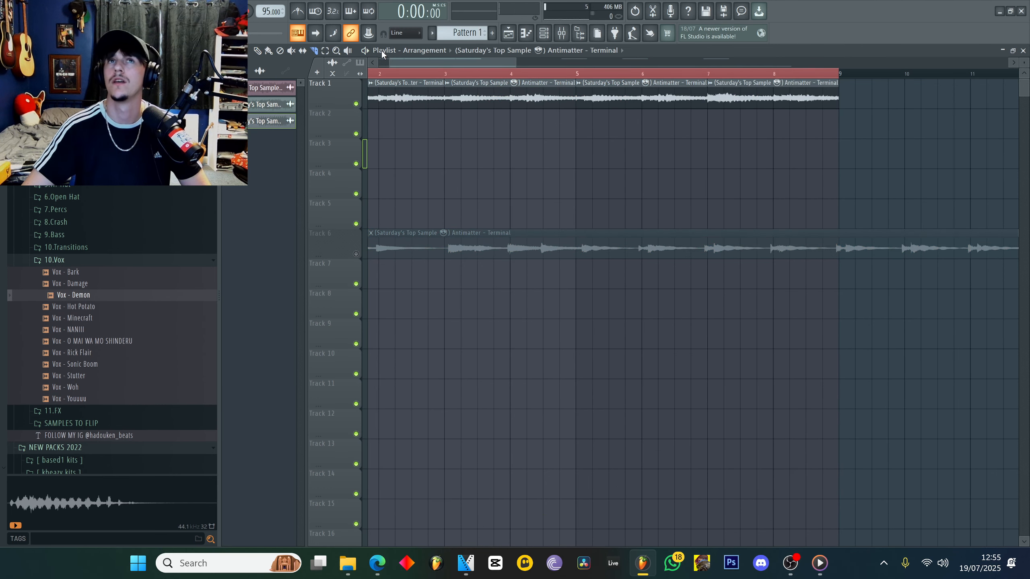
left_click_drag(404, 66, 378, 67)
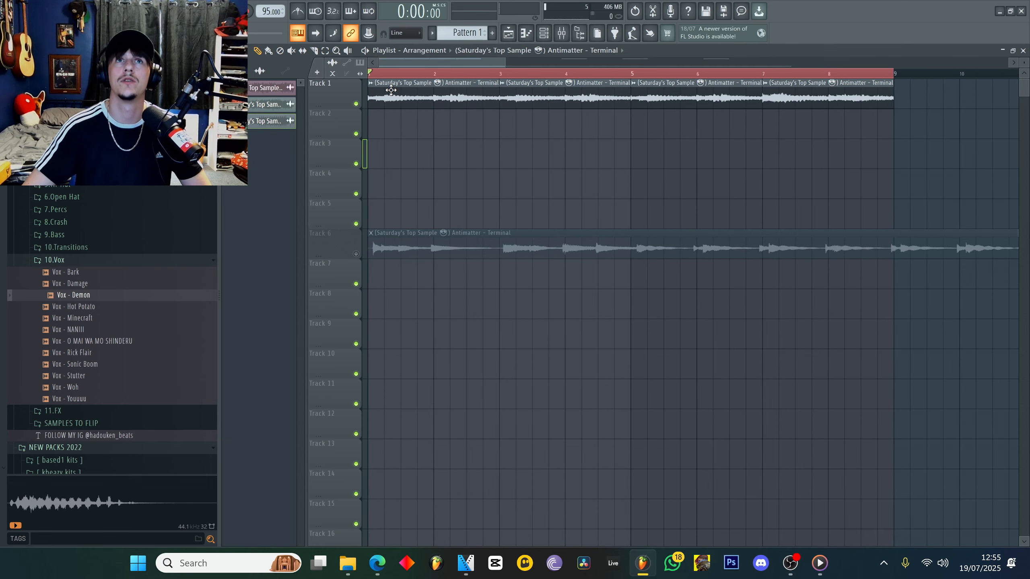
double_click(391, 90)
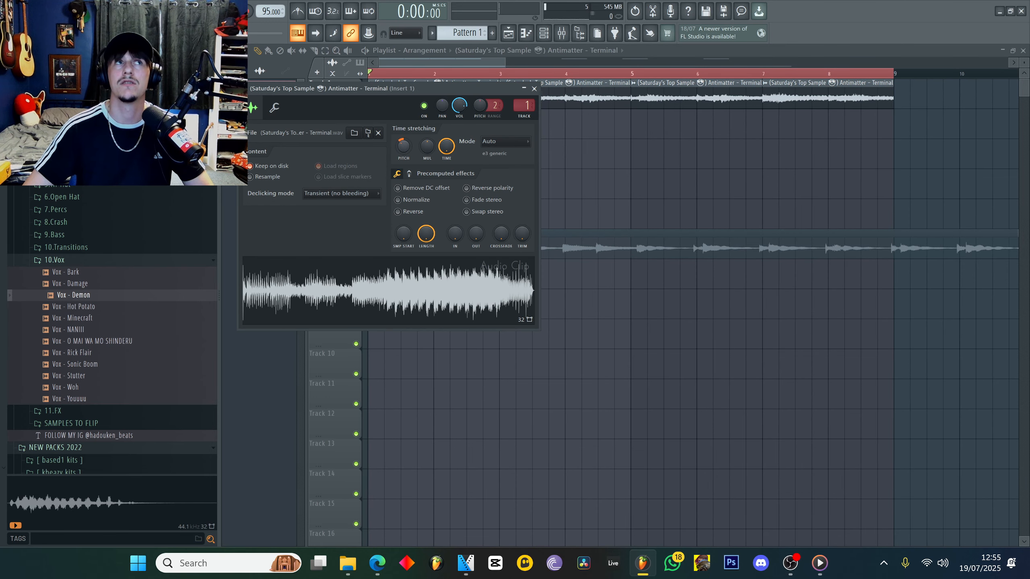
key("space")
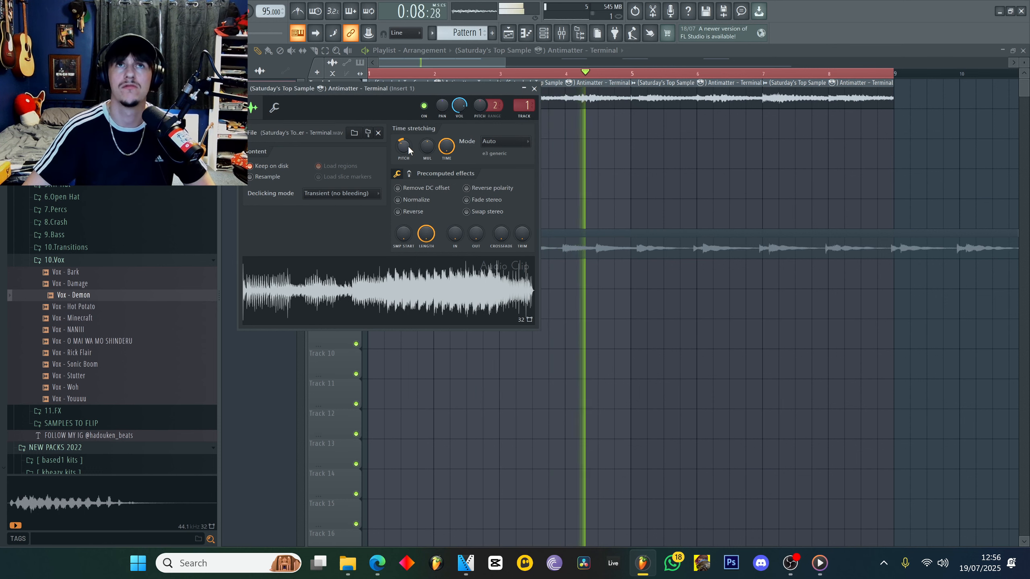
key("space")
Find the BASS SUB folder in the Lo-Bap Life Vol. 3 kit and audition BASS DETROIT, BASS FLAG and BASS MANGO
left_click_drag(73, 375, 117, 319)
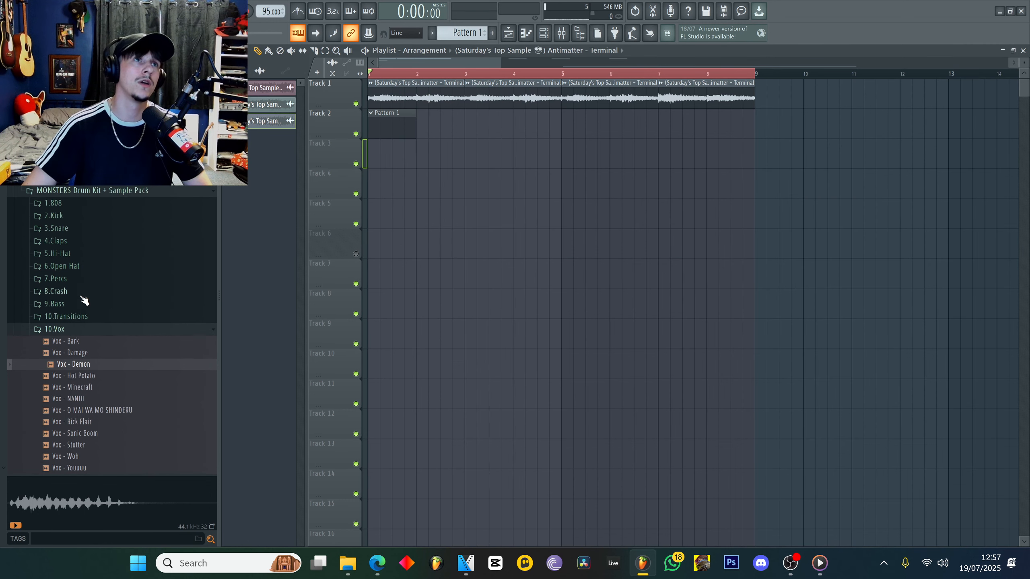
scroll(93, 302, "up", 10)
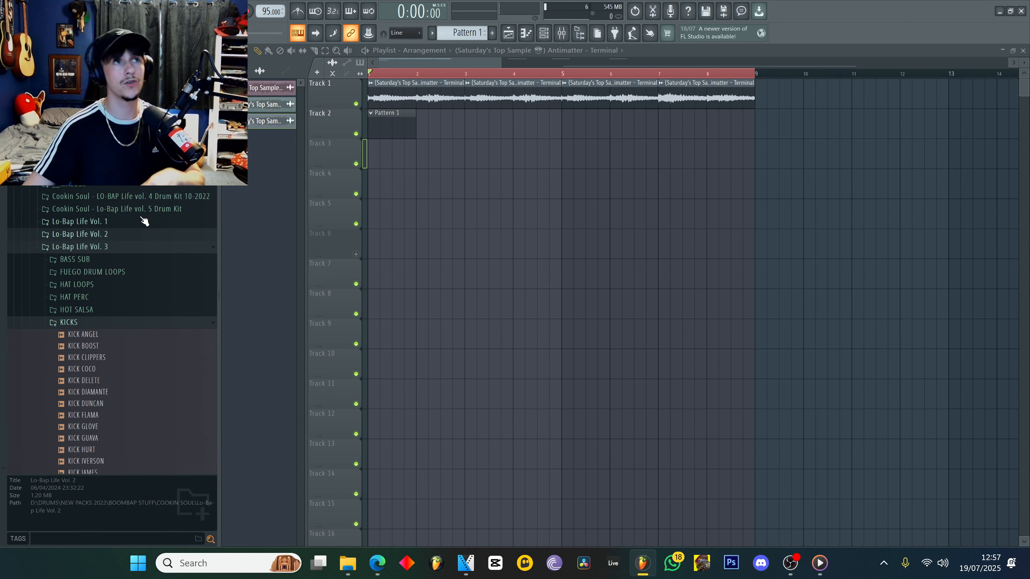
left_click(97, 248)
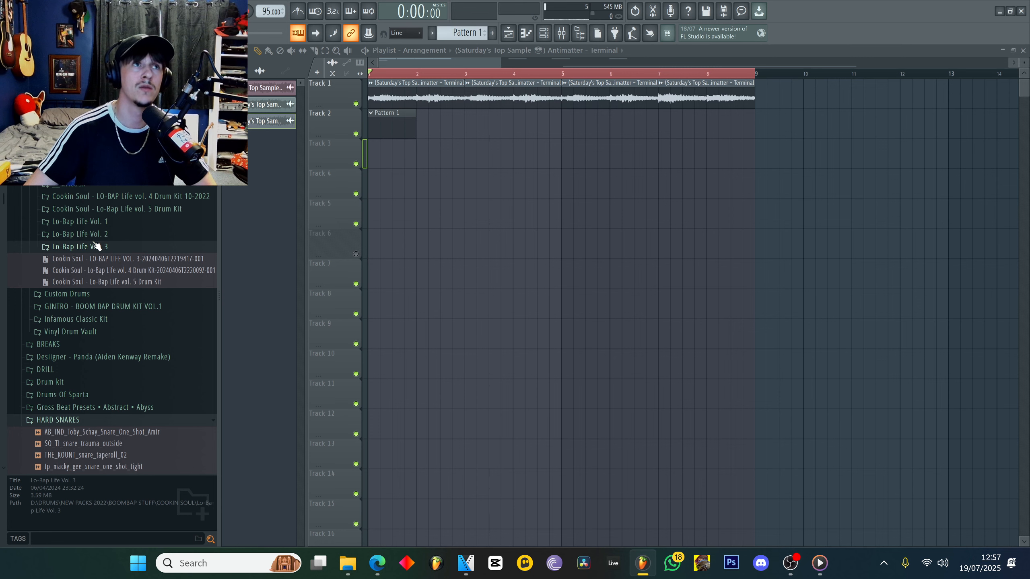
left_click(96, 246)
left_click(93, 256)
left_click(99, 281)
left_click(102, 304)
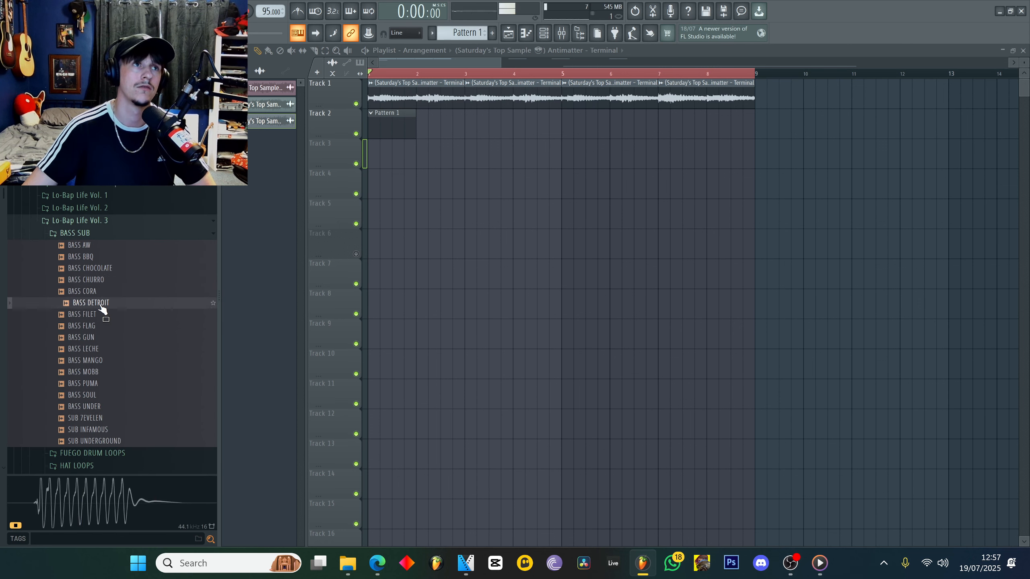
left_click(98, 327)
left_click(100, 360)
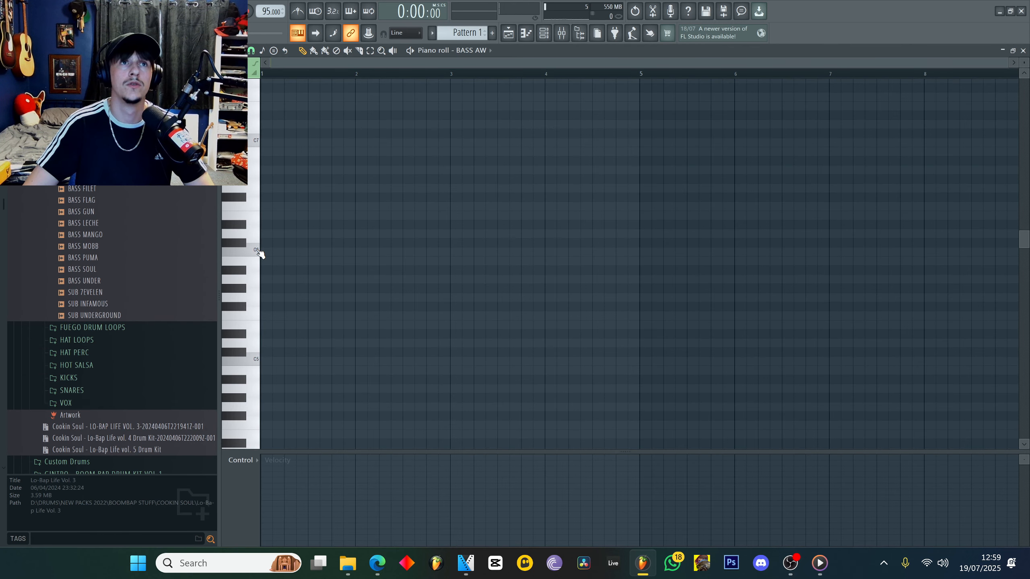
Enter bass notes B5 at bar 1, G5 at bar 2, G5 on the last beat of bar 2 and B5 at bar 3
key("space")
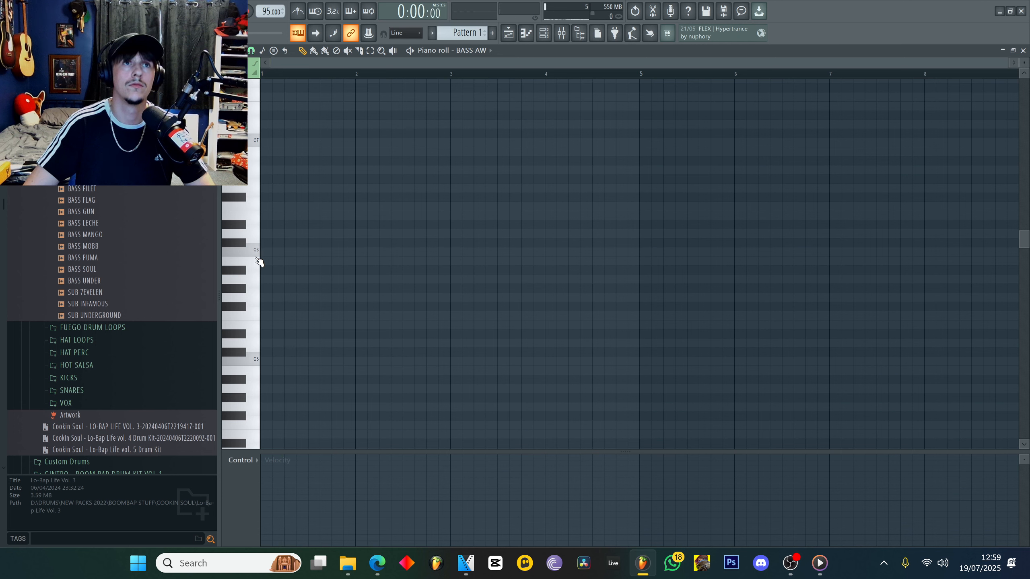
left_click_drag(296, 261, 285, 262)
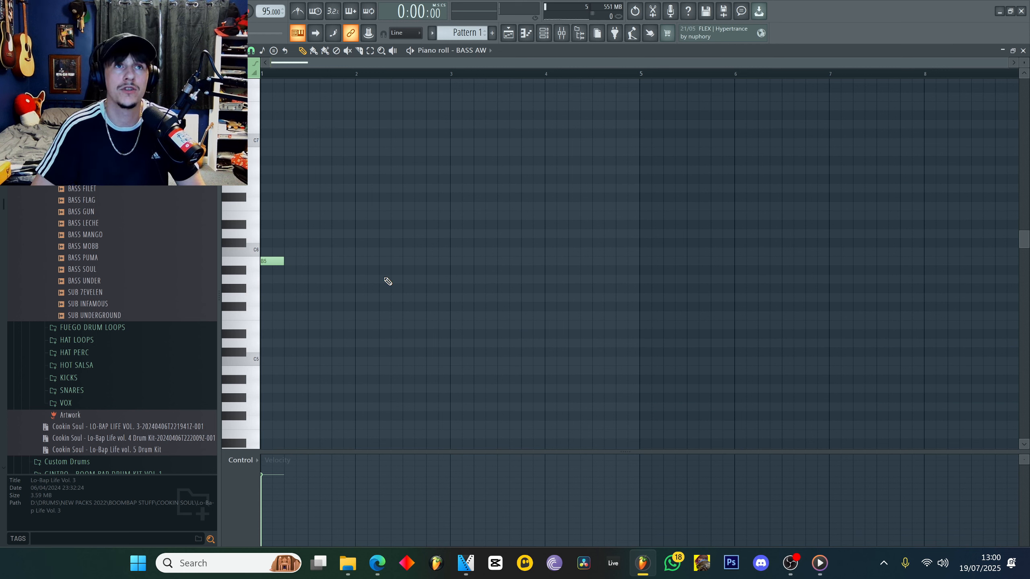
key("space")
left_click(370, 298)
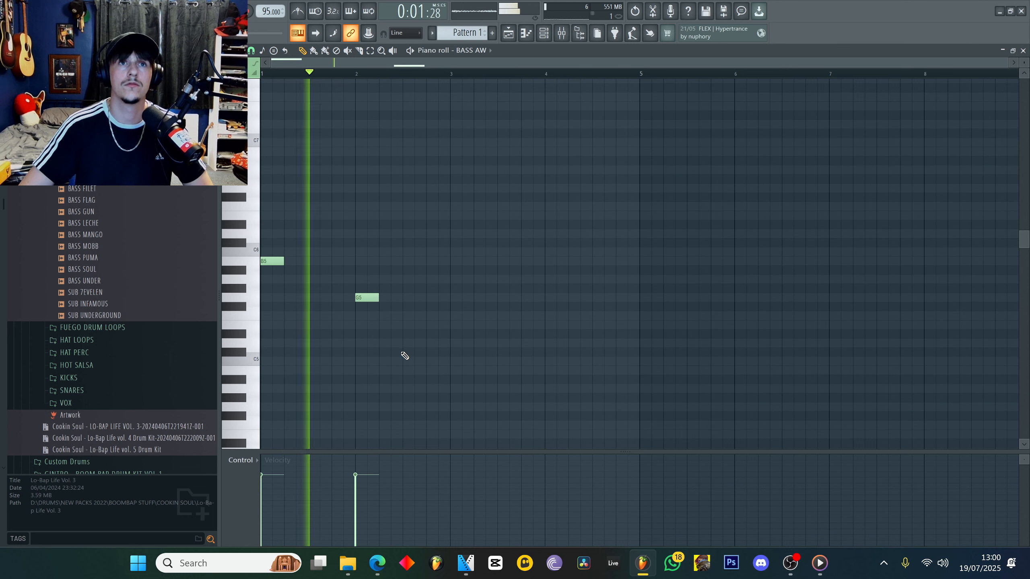
left_click(433, 298)
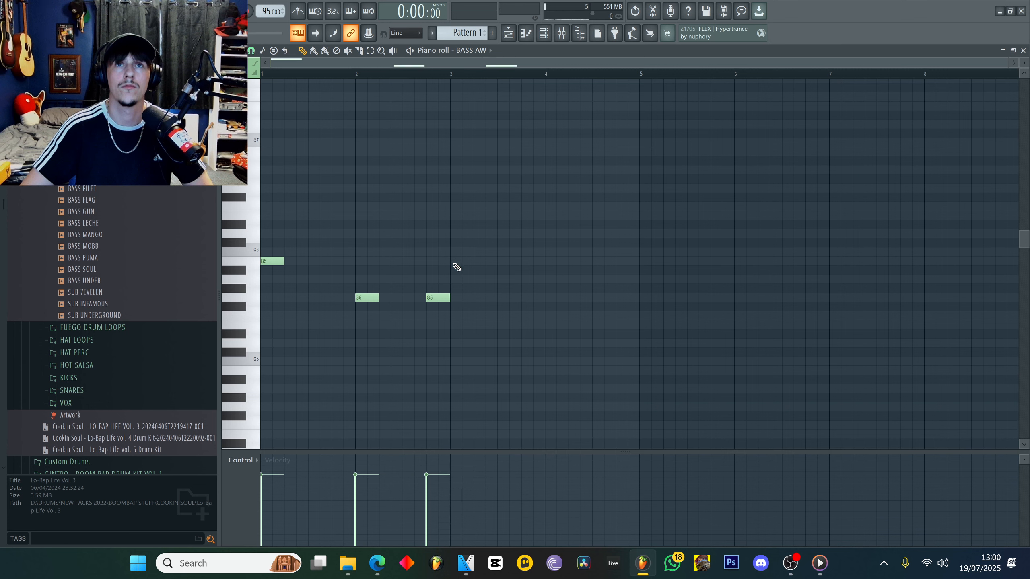
left_click(457, 261)
key("space")
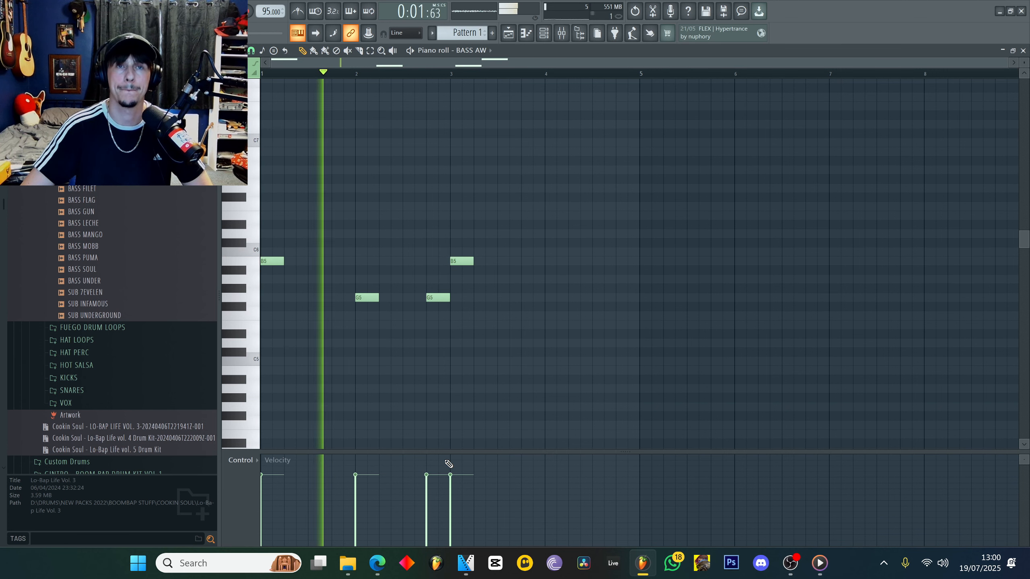
Select all four bass notes, raise their velocity slightly and play the bassline against the sample
left_click_drag(489, 356, 201, 222)
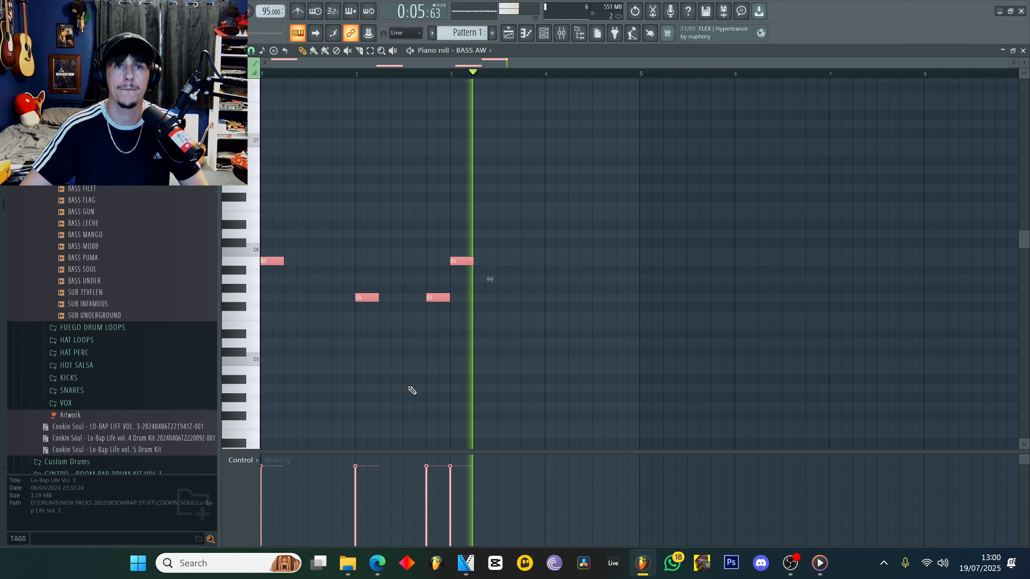
key("space")
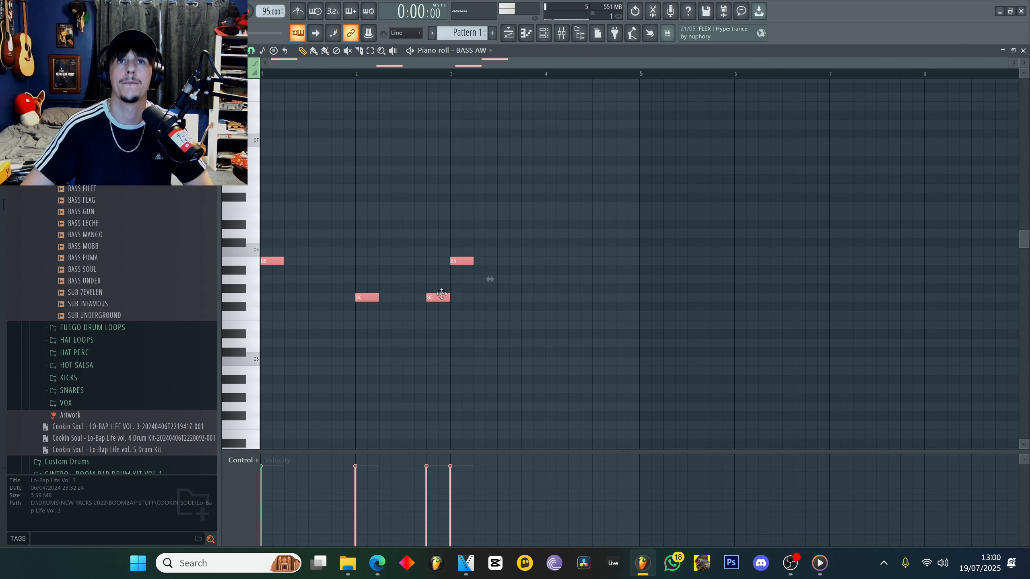
key("space")
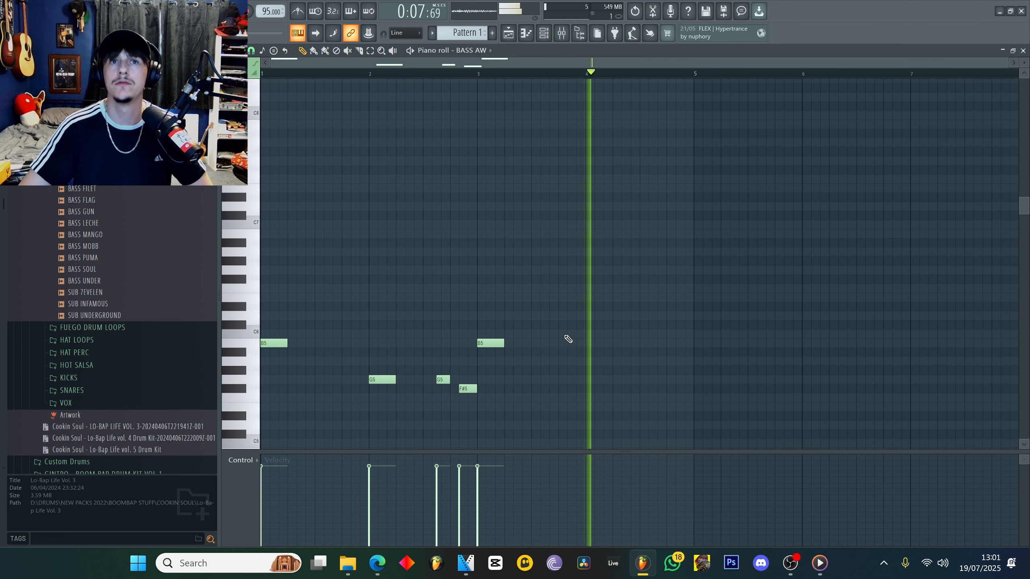
Extend the bassline with a short D6 before bar 4, a G5 at bar 4, a short G5 late in bar 4 and a closing note before bar 5
key("space")
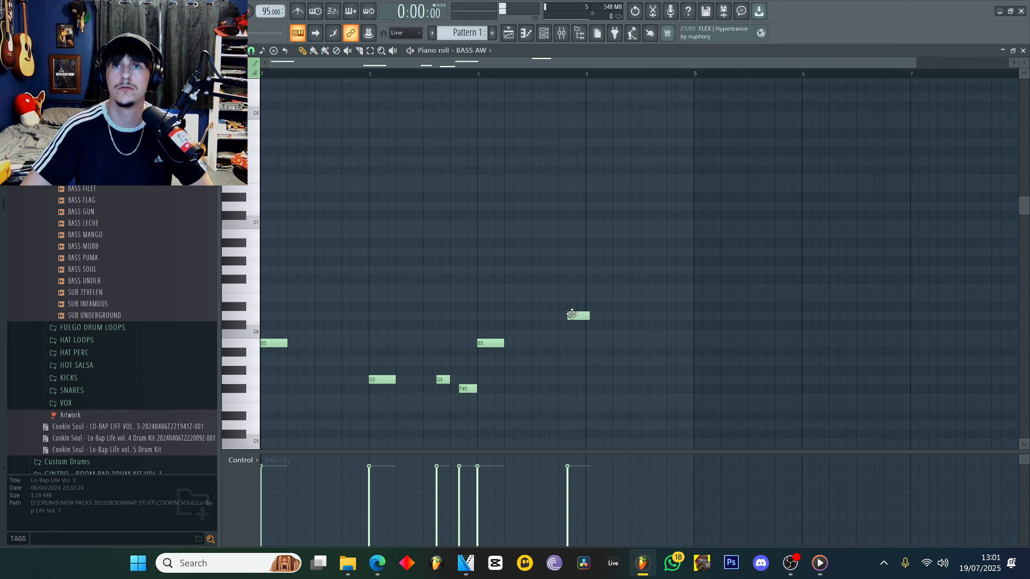
key("space")
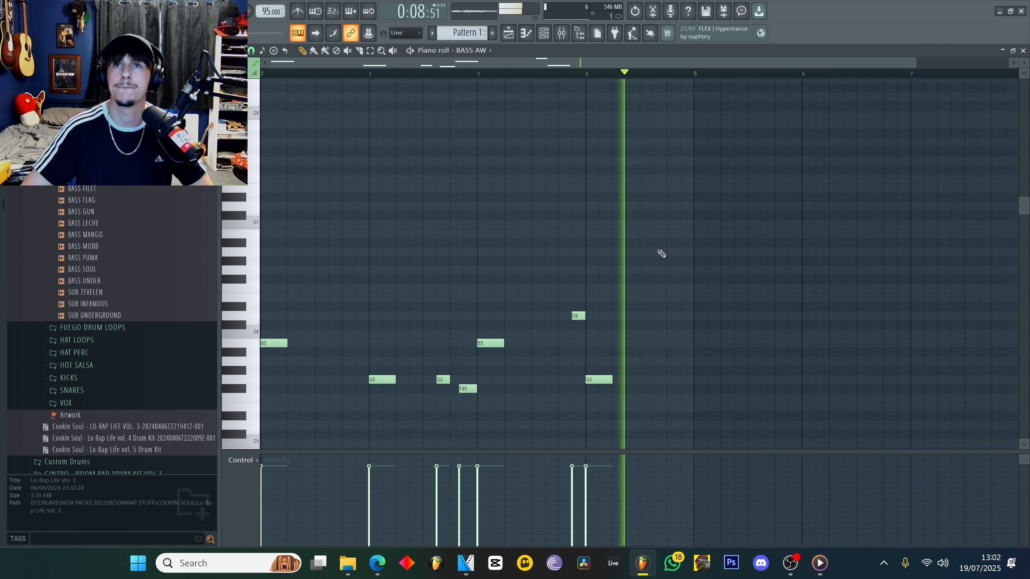
key("space")
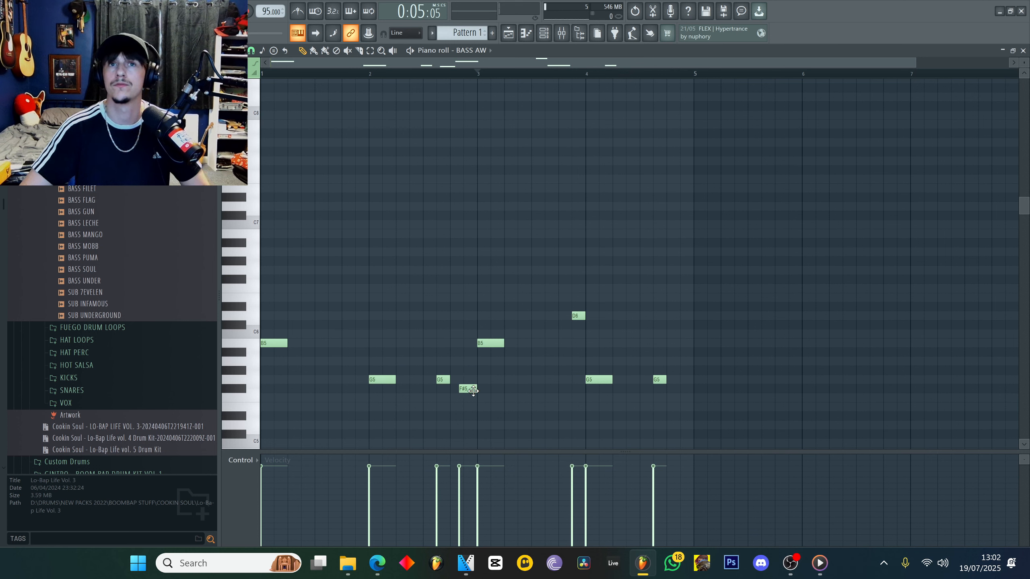
key("space")
left_click_drag(678, 393, 691, 393)
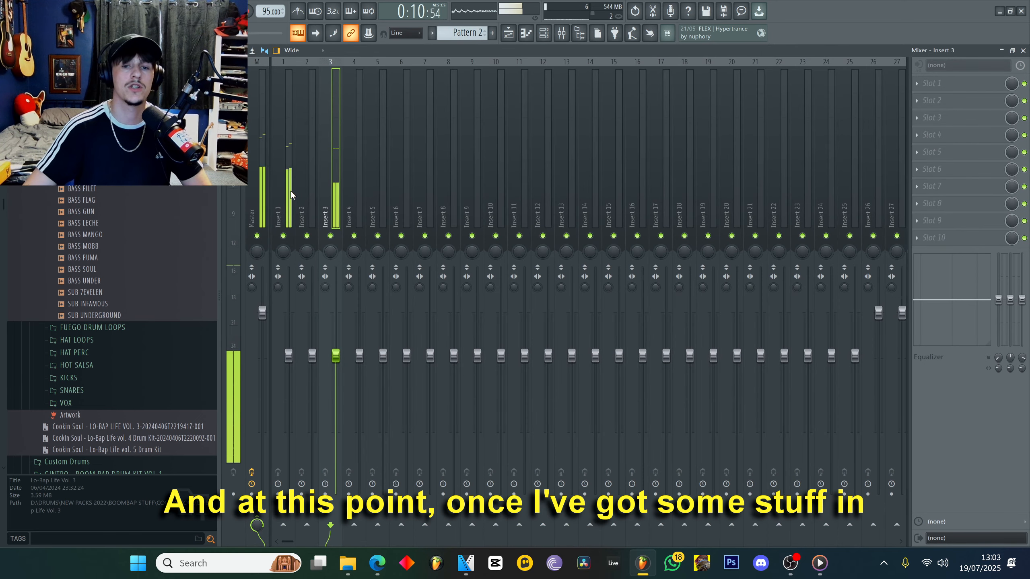
Select Insert 1 in the mixer and solo it
left_click(294, 227)
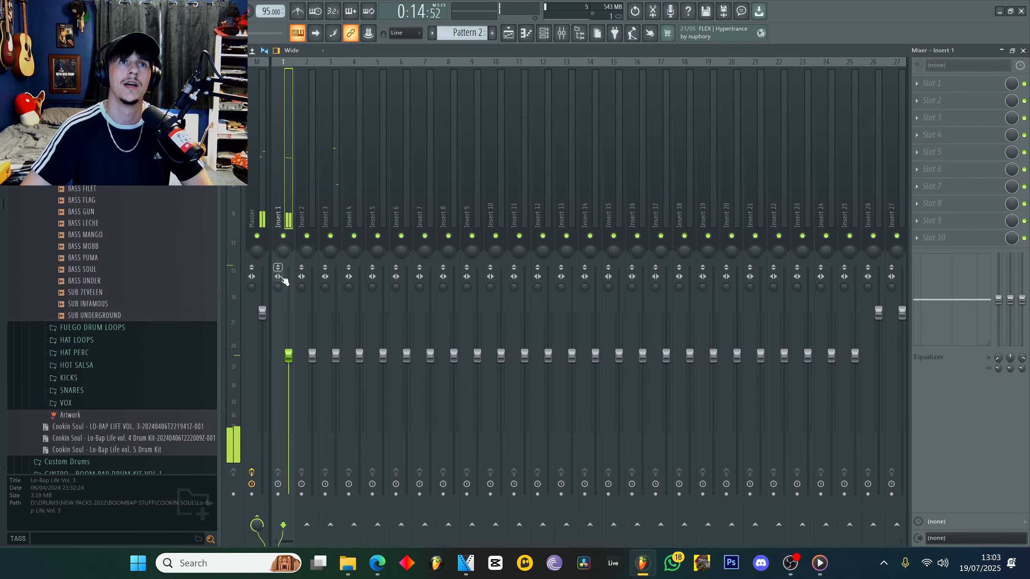
right_click(283, 236)
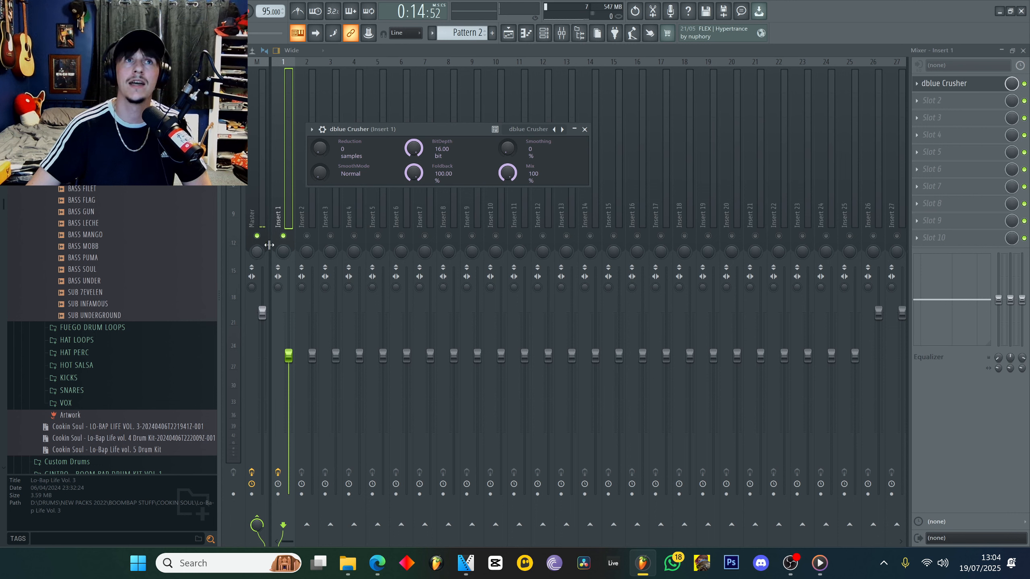
Play the soloed Insert 1 through dblue Crusher and mute the bassline track, Track 2, in the playlist
key("space")
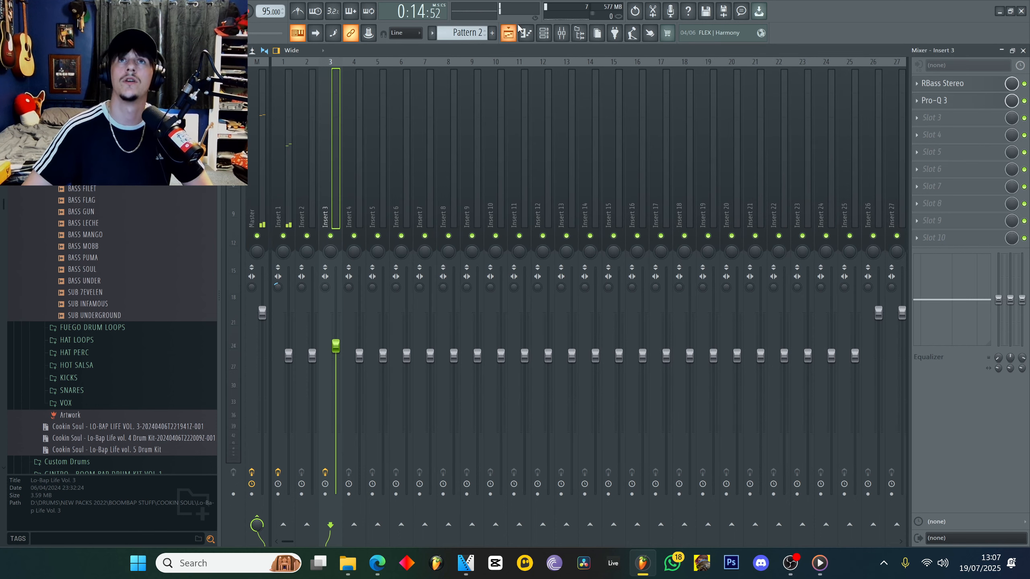
left_click(509, 34)
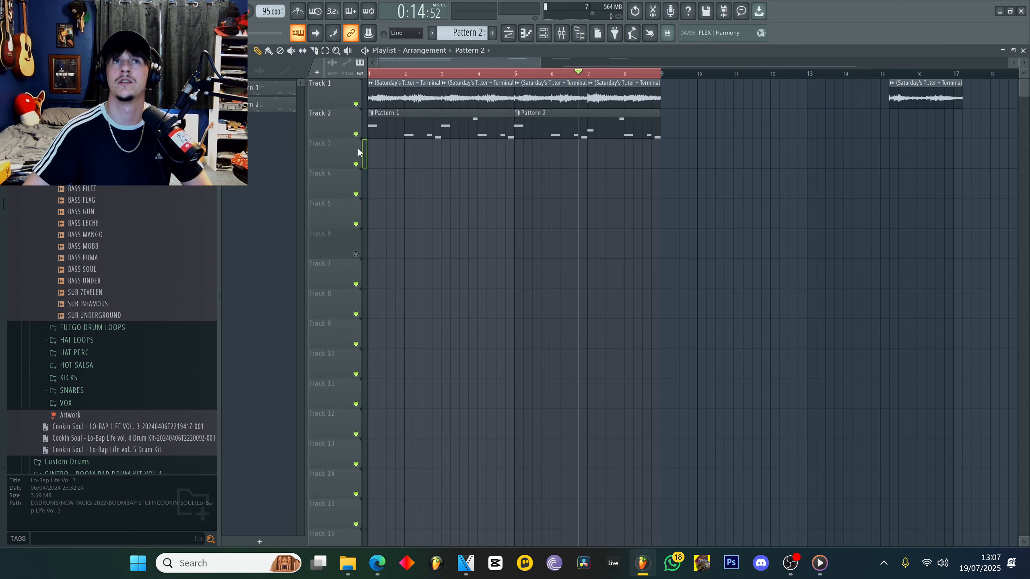
left_click(356, 134)
scroll(387, 66, "up", 3)
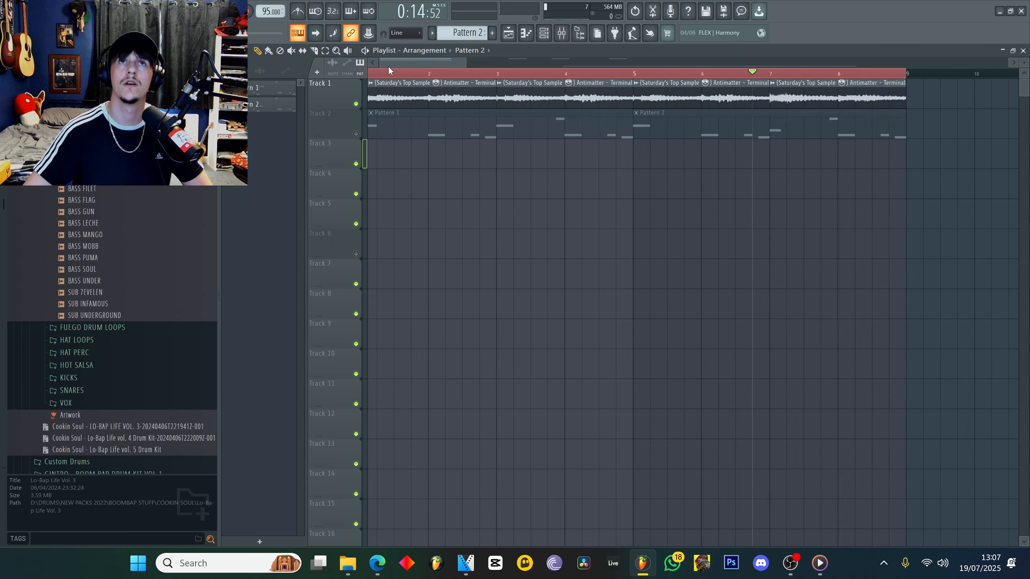
scroll(391, 65, "up", 1)
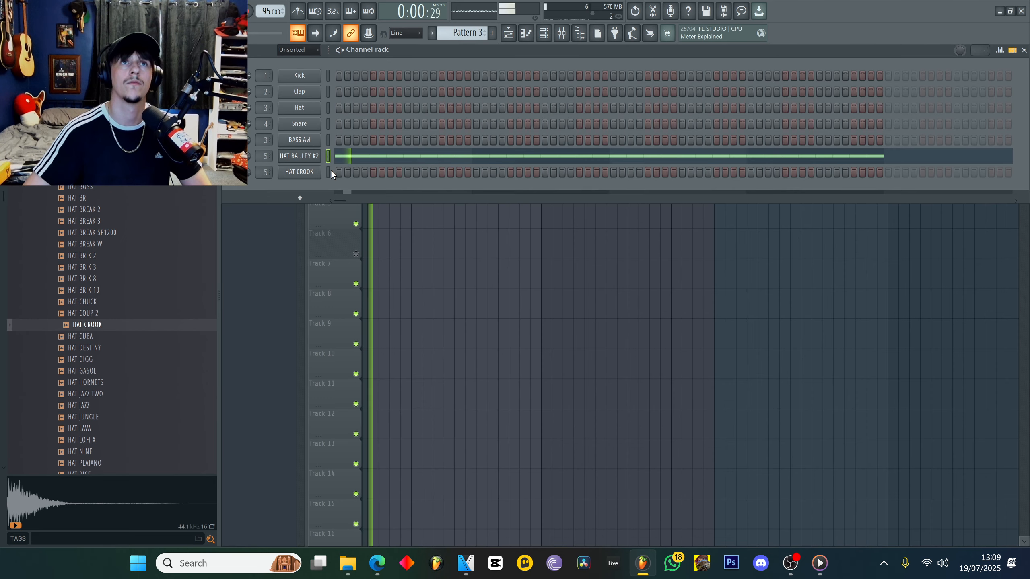
Apply a channel option to the HAT CROOK channel of Pattern 3
right_click(306, 172)
left_click(433, 189)
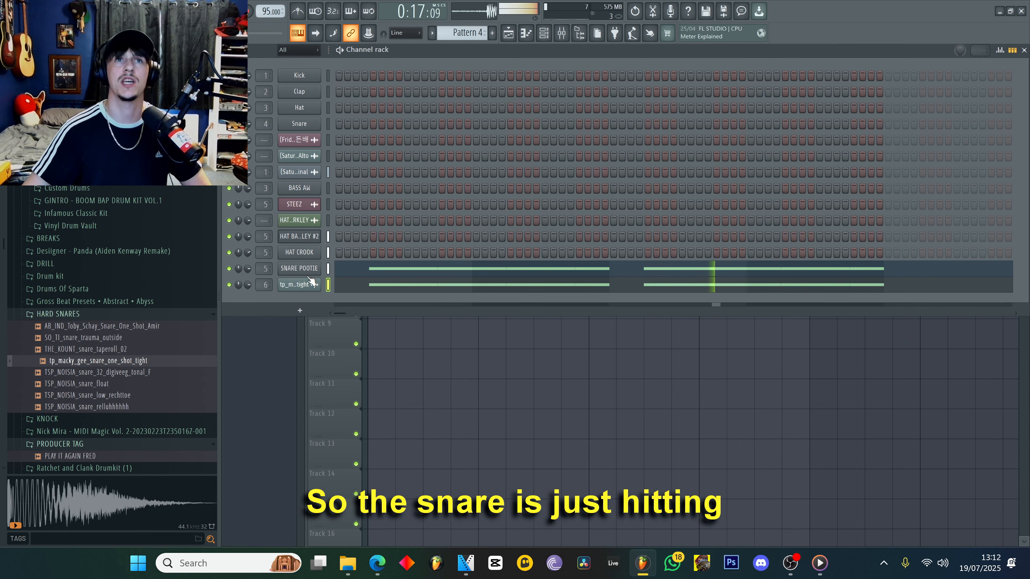
Select Insert 5 in the mixer while playing the beat and load Fruity Multiband Compressor in its first effect slot
left_click(562, 34)
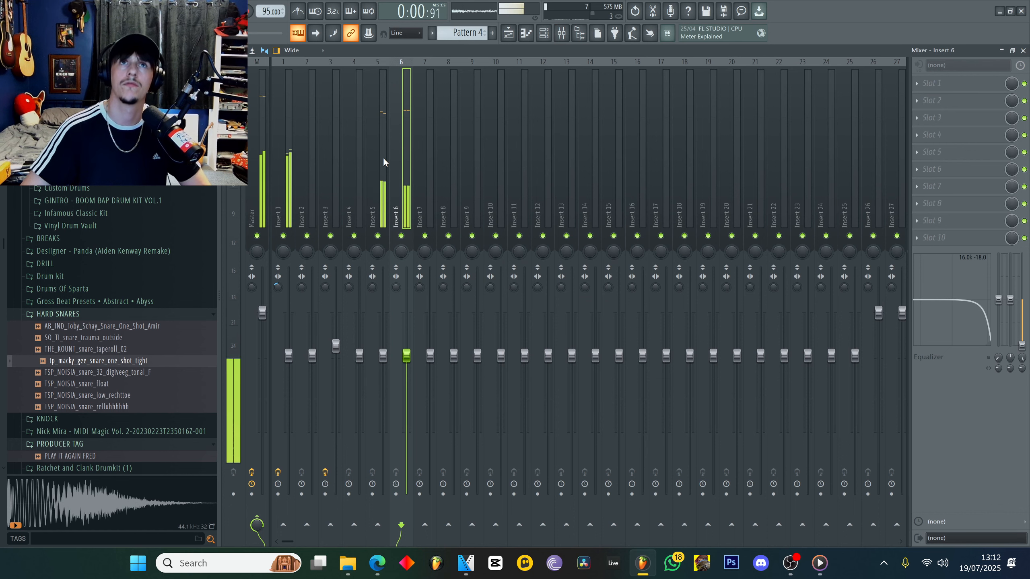
key("space")
left_click(383, 158)
left_click(312, 158)
mouse_move(350, 199)
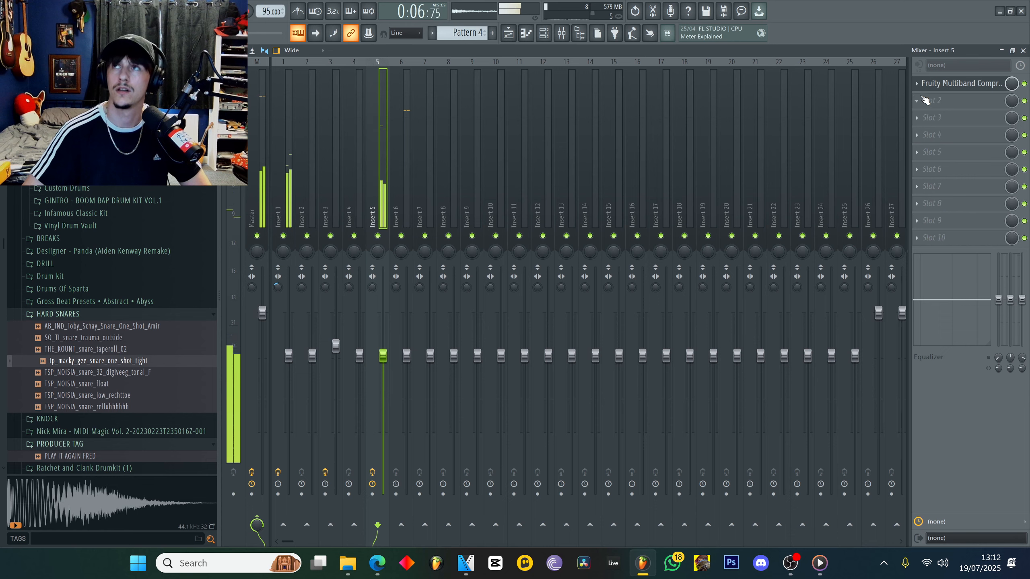
Add Fruity Reeverb 2 to the second effect slot of Insert 5 with the Drum Room preset
left_click(925, 100)
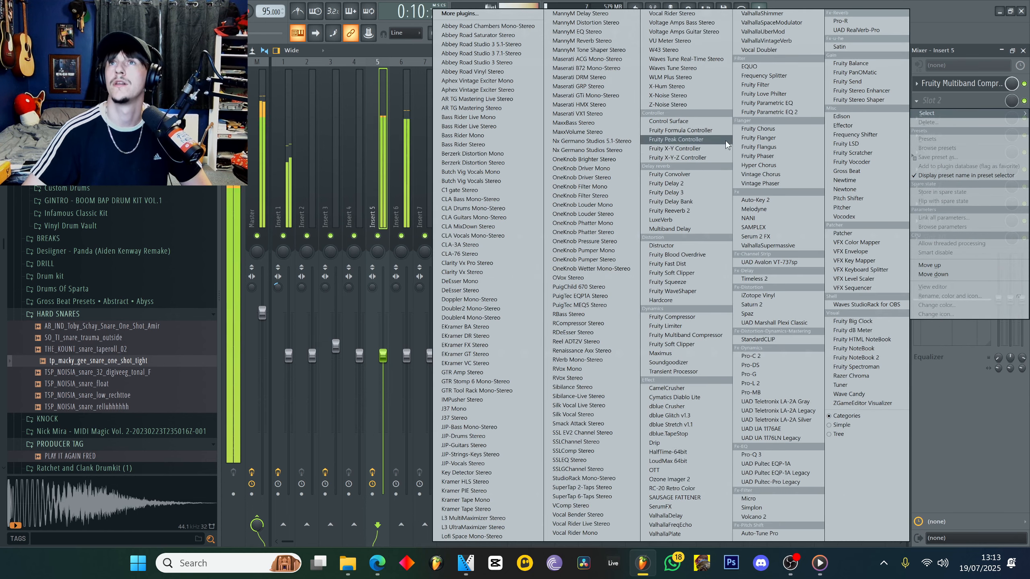
left_click(694, 210)
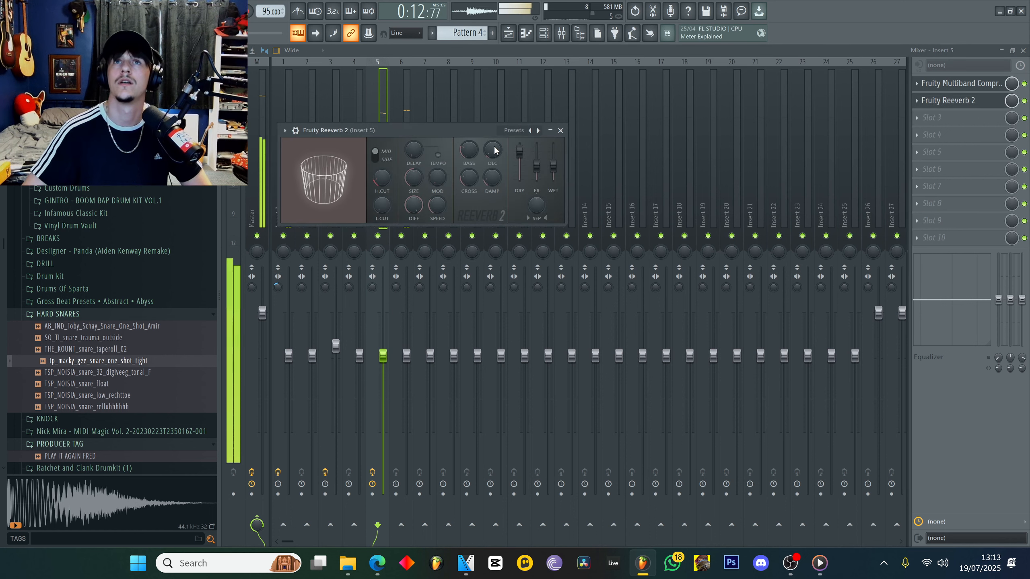
left_click(515, 131)
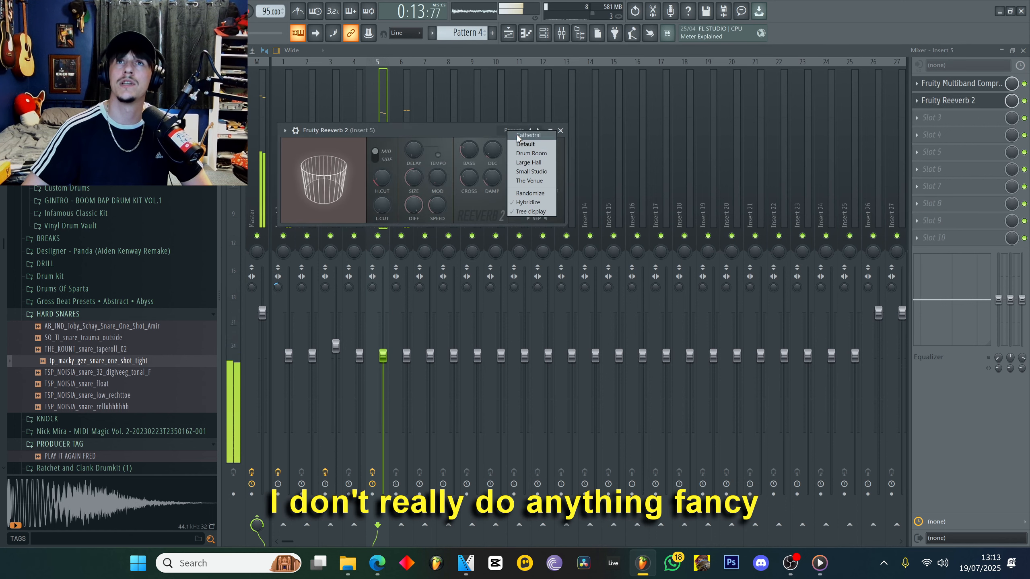
left_click(527, 155)
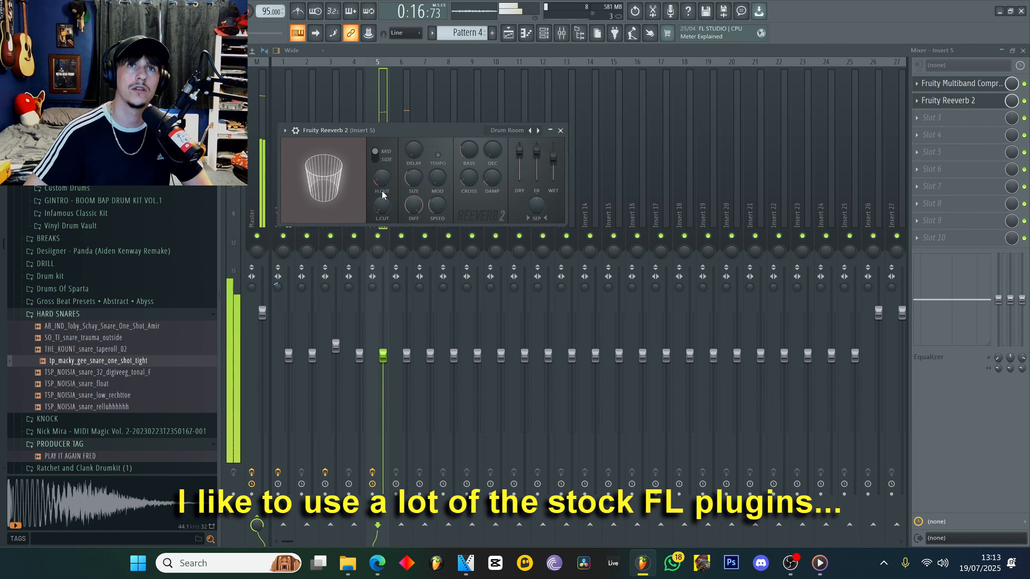
left_click(990, 101)
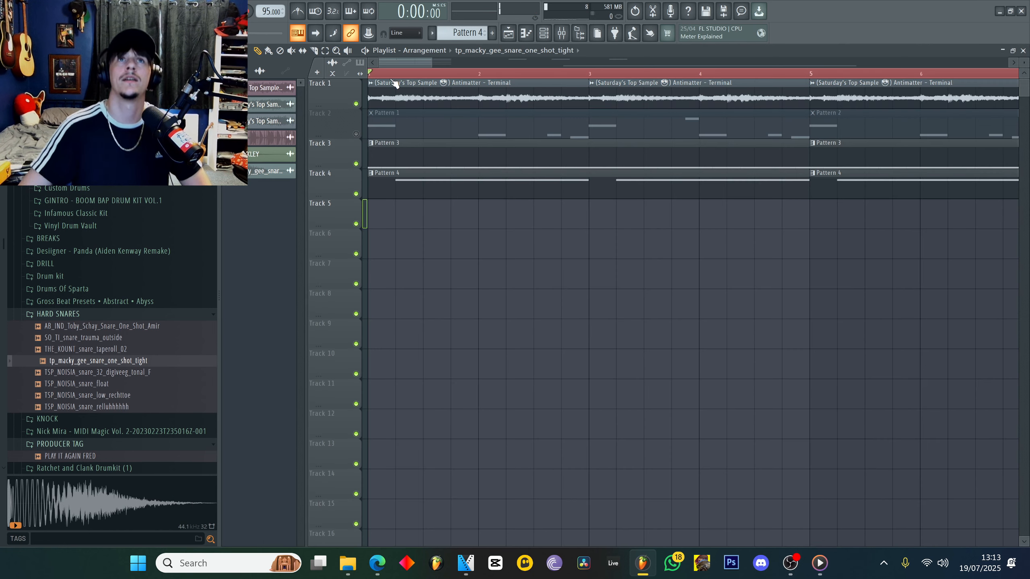
Add KICK HEADZ hits at steps 8, 16 and 30 of Pattern 5 and play the groove back
scroll(394, 77, "down", 4)
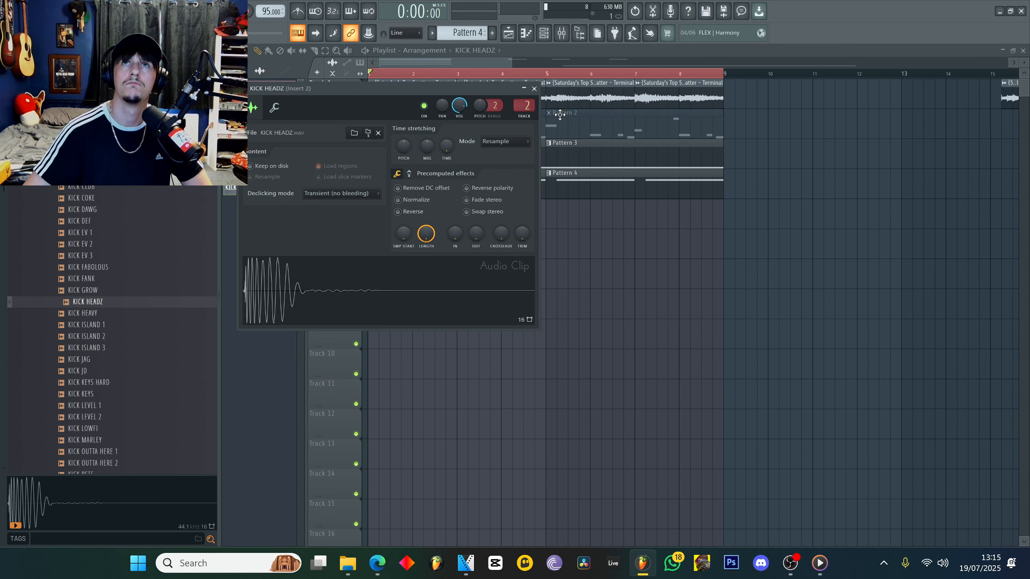
key("space")
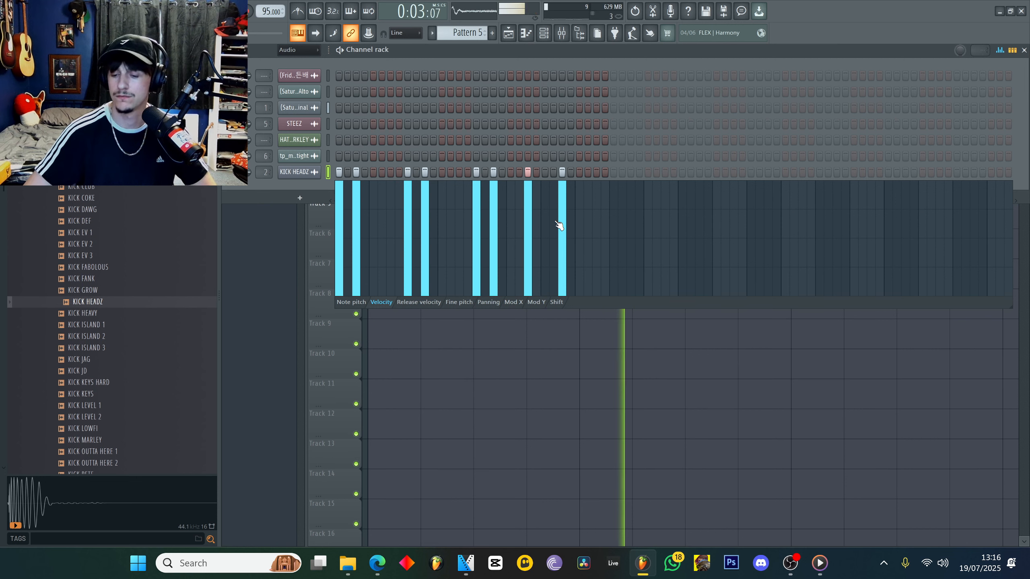
key("space")
left_click(399, 172)
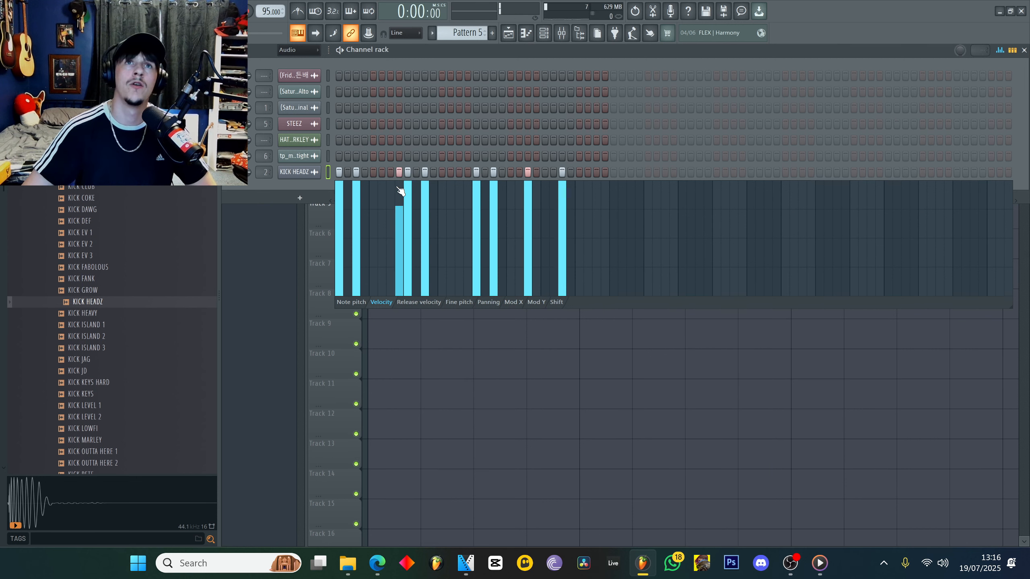
key("space")
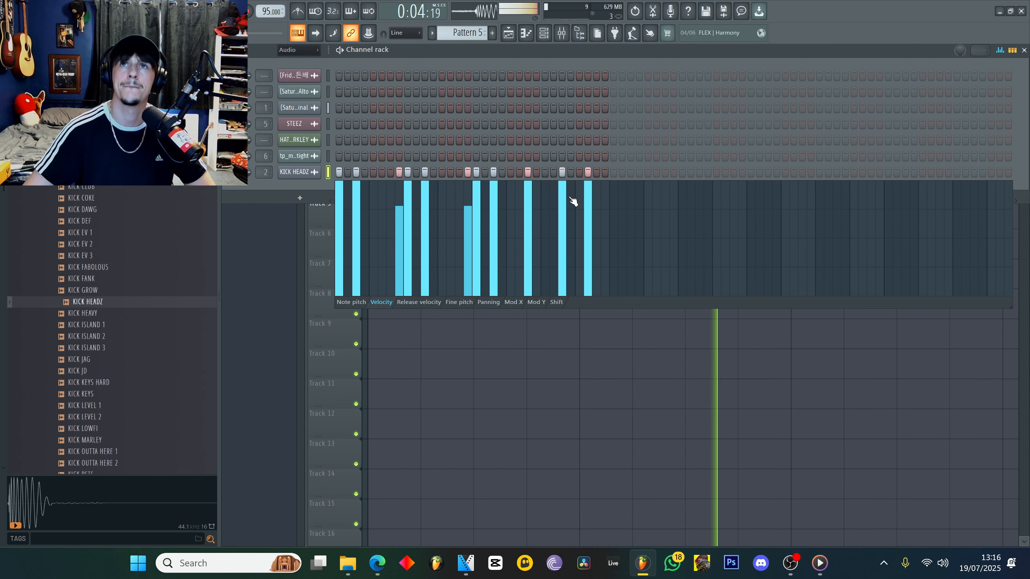
key("space")
key("space")
key("space")
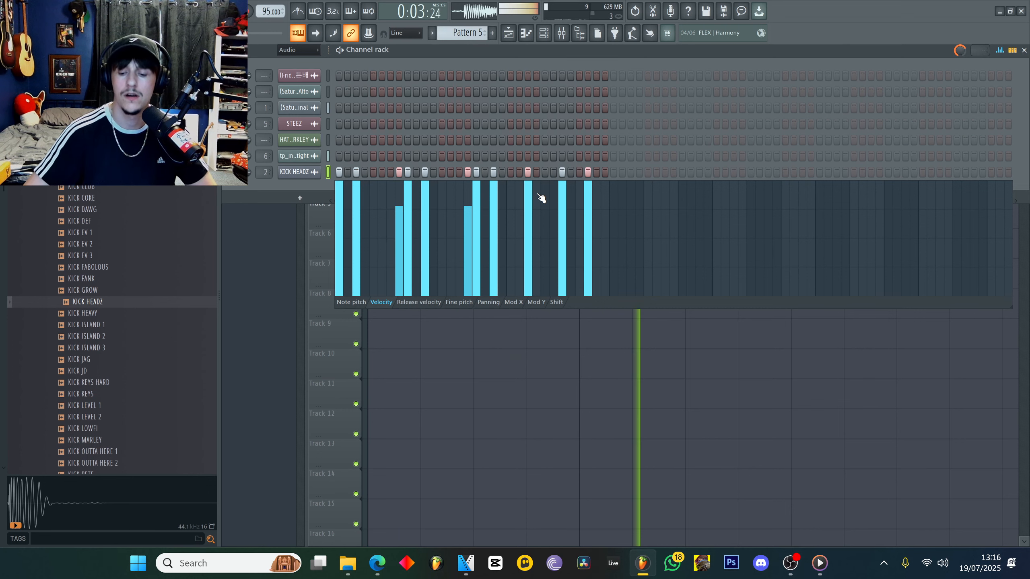
Extend the KICK HEADZ notes to four bars in the piano roll, varying the hits in the second half, and play them
left_click(527, 34)
left_click_drag(489, 368, 453, 392)
key("space")
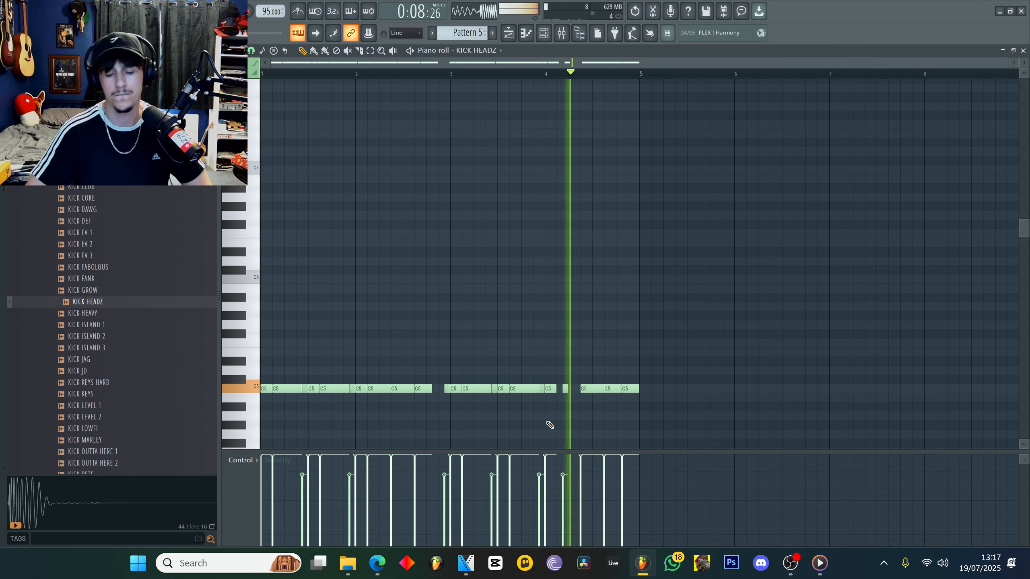
Unsolo Track 1 in the playlist so all tracks play together, and open the mixer
key("F5")
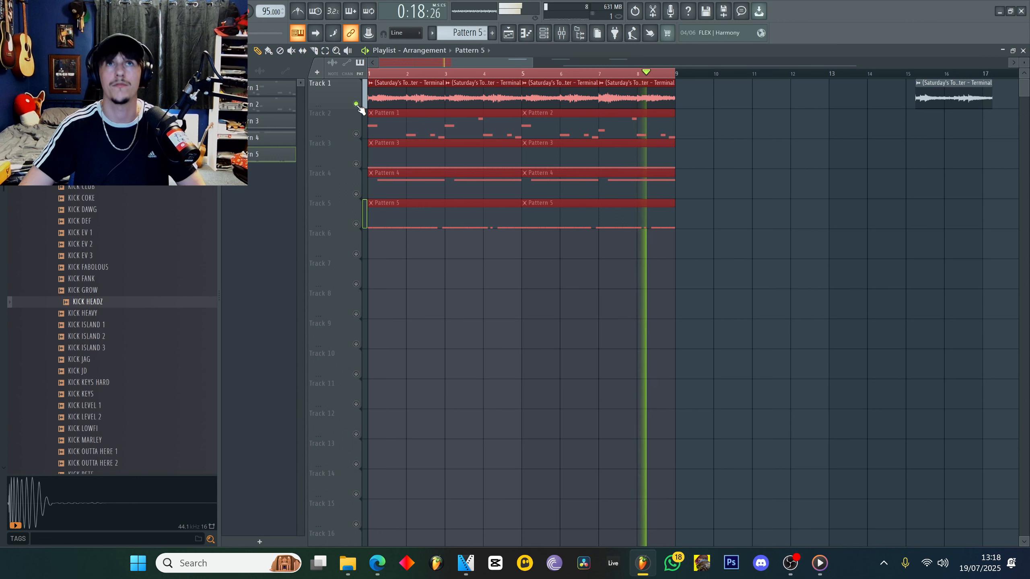
right_click(357, 105)
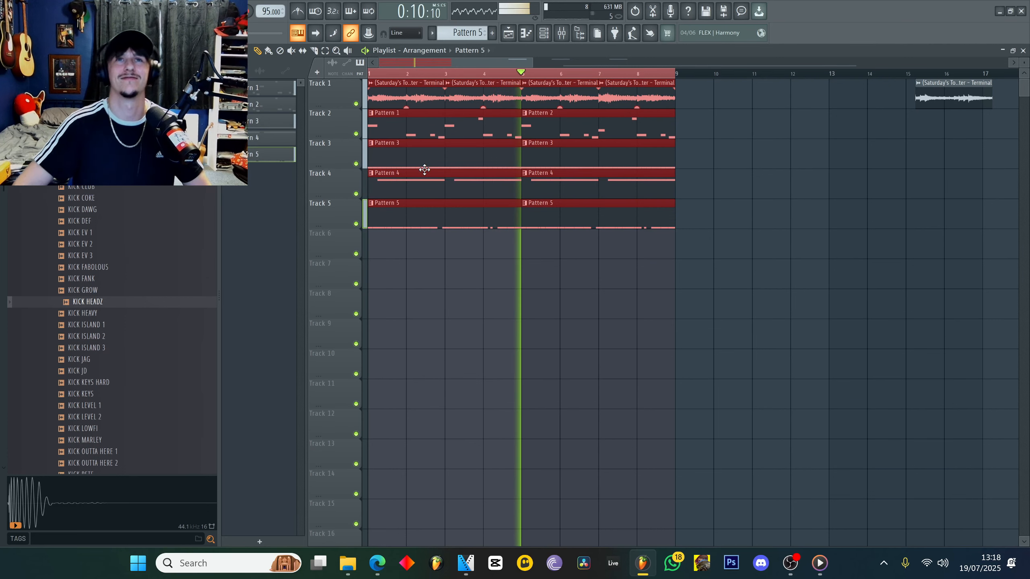
left_click(562, 36)
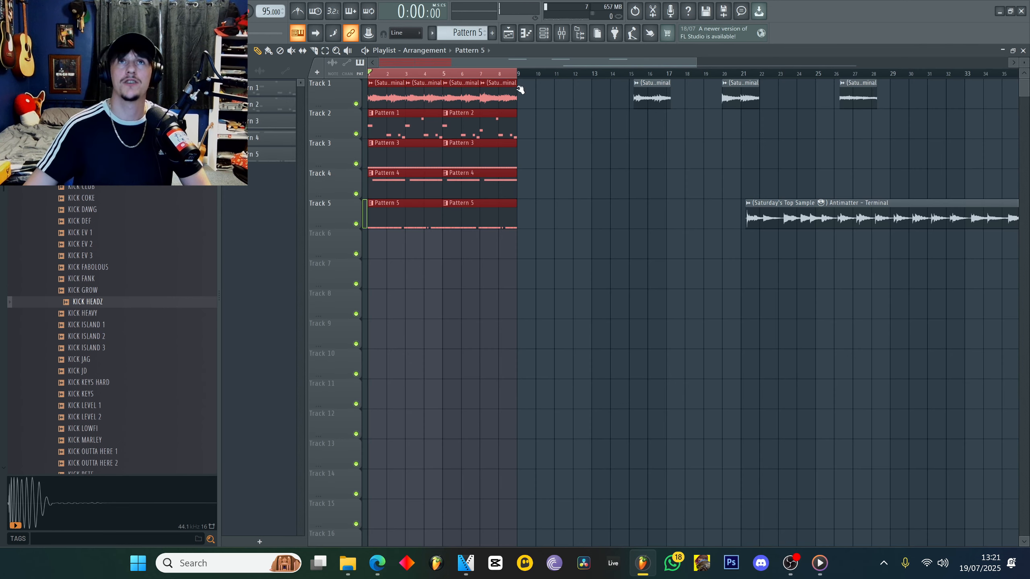
Move the first two spare sample clips on Track 1 to bars 9 and 11 and play from bar 9
scroll(595, 74, "down", 3)
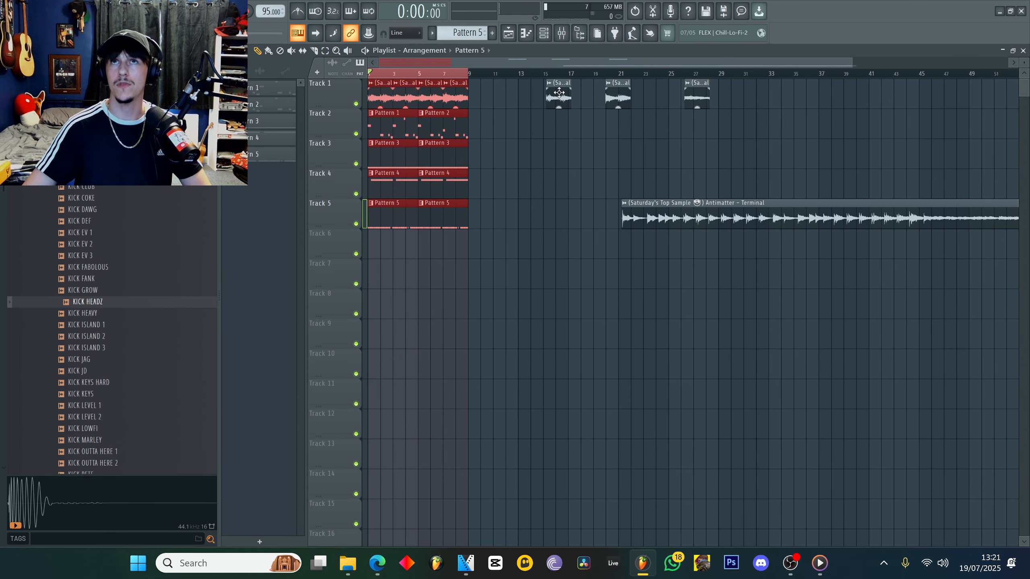
left_click_drag(559, 92, 536, 92)
left_click(514, 93)
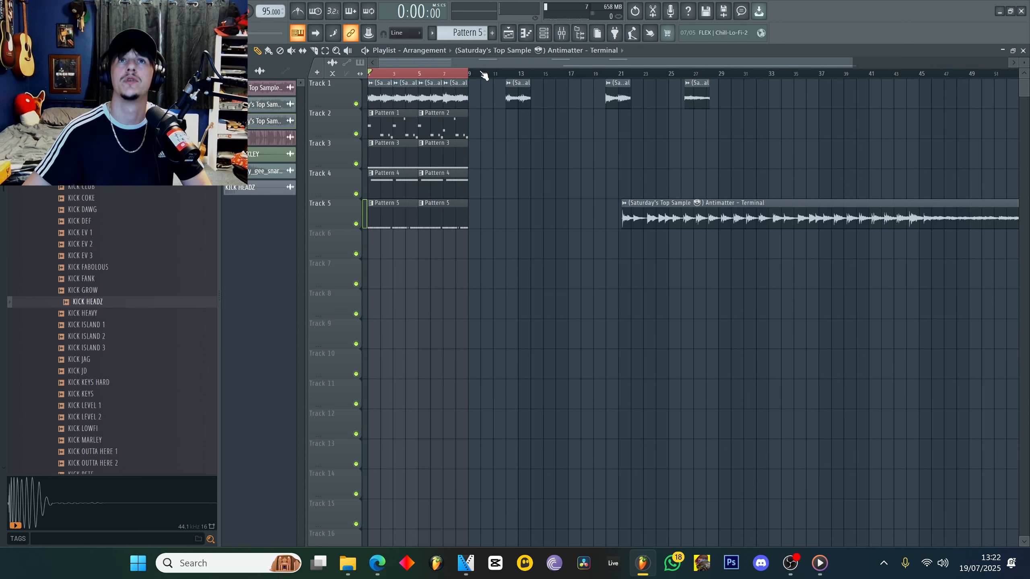
scroll(483, 75, "up", 4)
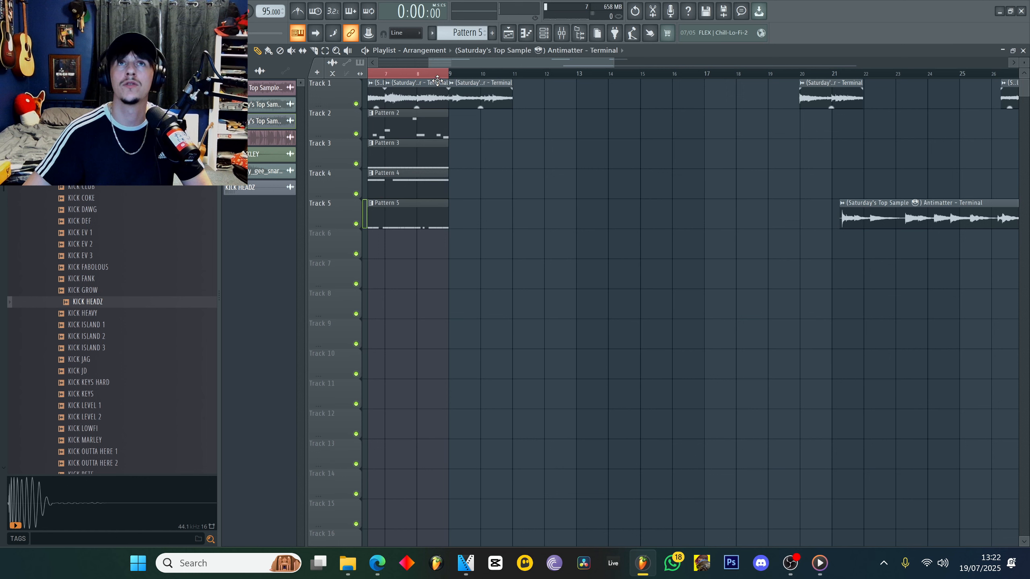
left_click(450, 73)
key("space")
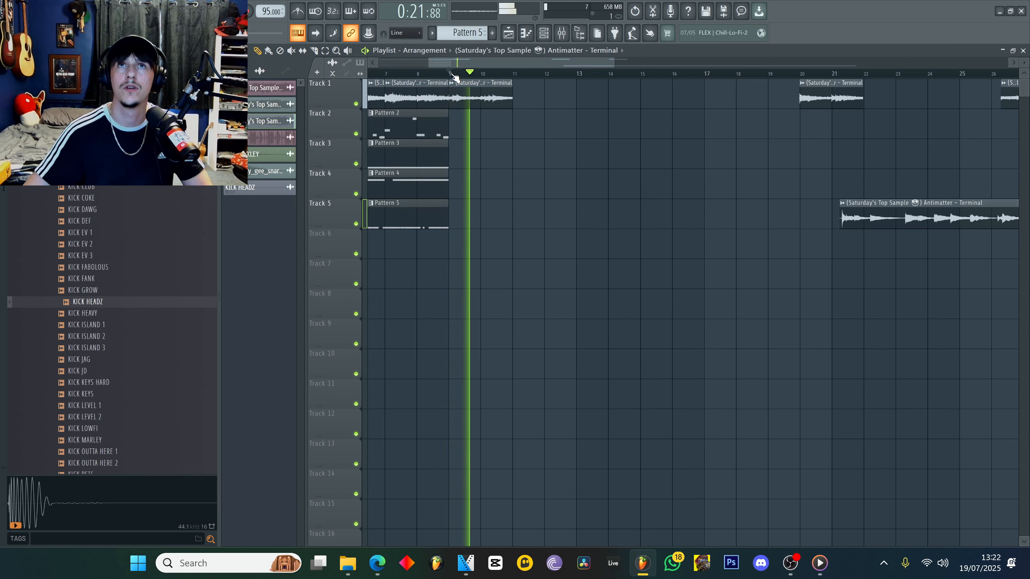
key("space")
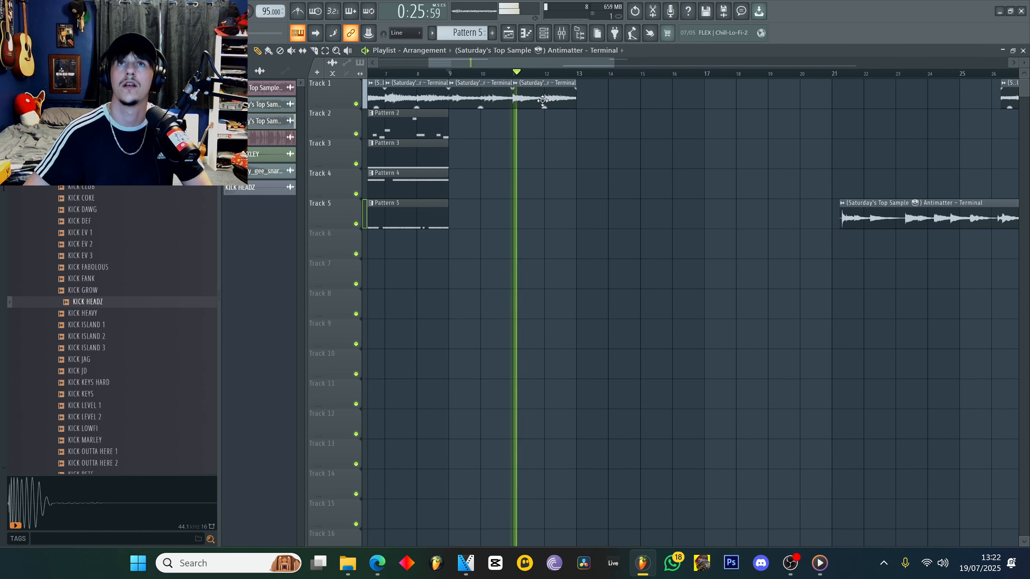
Continue the Track 1 sample sequence past bar 13 with copies of the newly placed clips
scroll(549, 75, "down", 2)
scroll(548, 76, "down", 2)
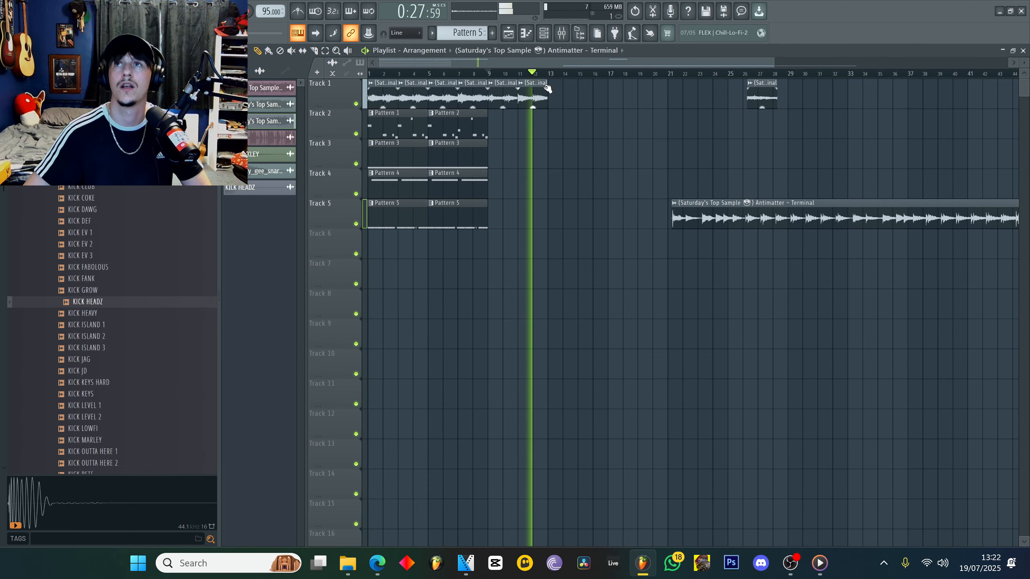
key("space")
left_click_drag(532, 95, 600, 93)
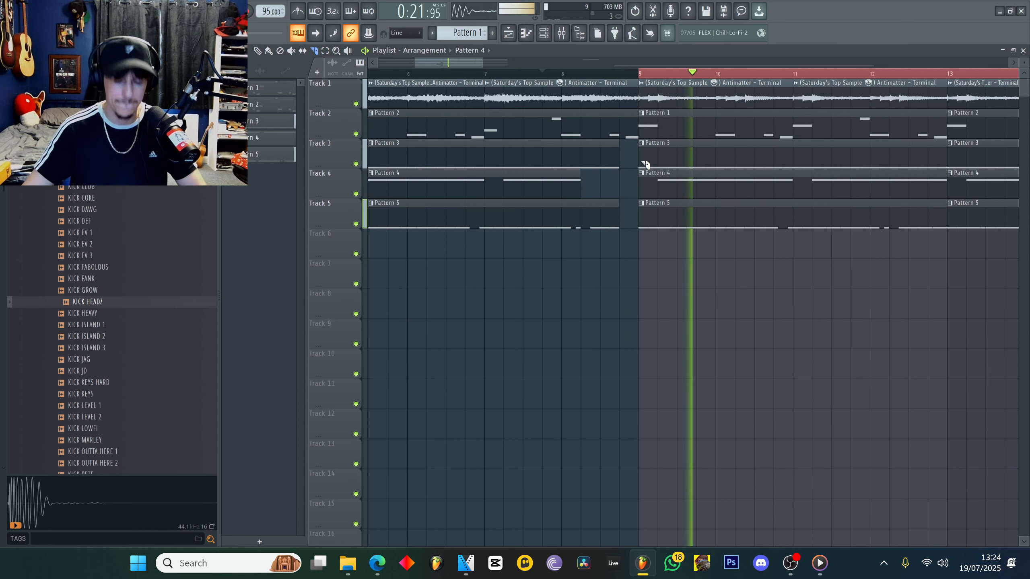
Move the leftover sample clip on Track 1 to bar 29, clear of the arranged section
scroll(638, 73, "down", 5)
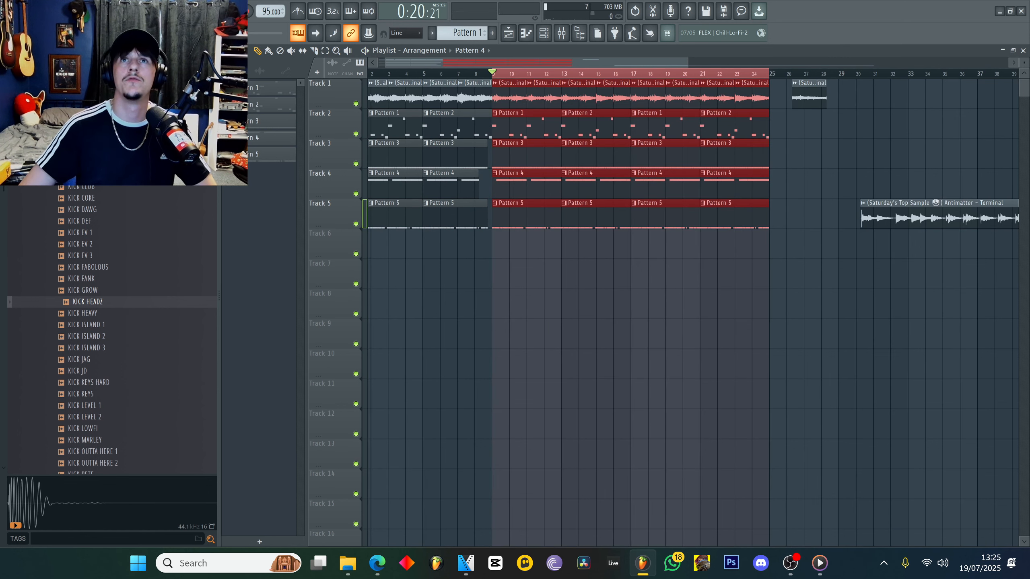
left_click_drag(812, 92, 847, 92)
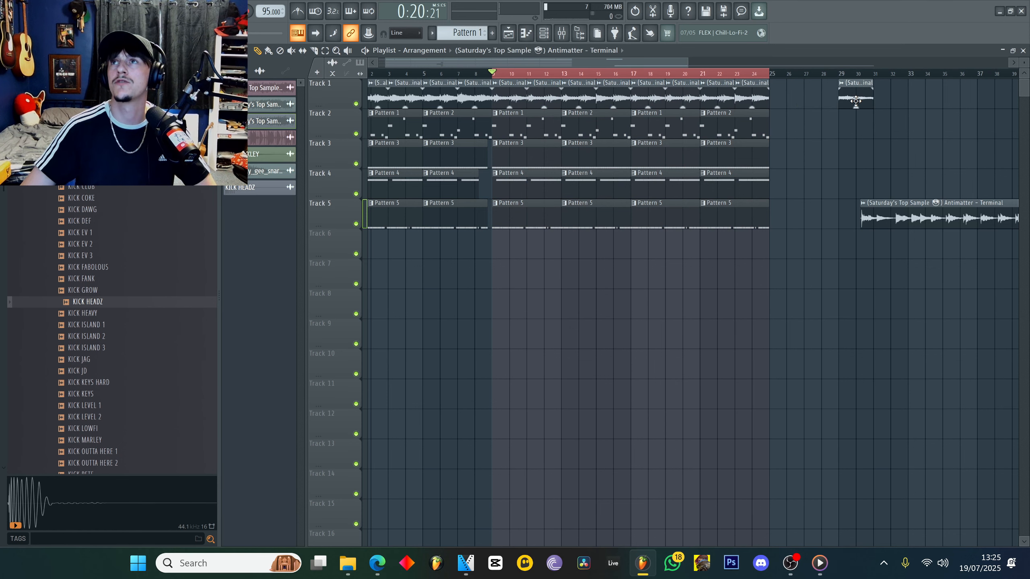
Trim the end of the Pattern 4 snare clip just before bar 13 and play through the transition
scroll(567, 168, "up", 3)
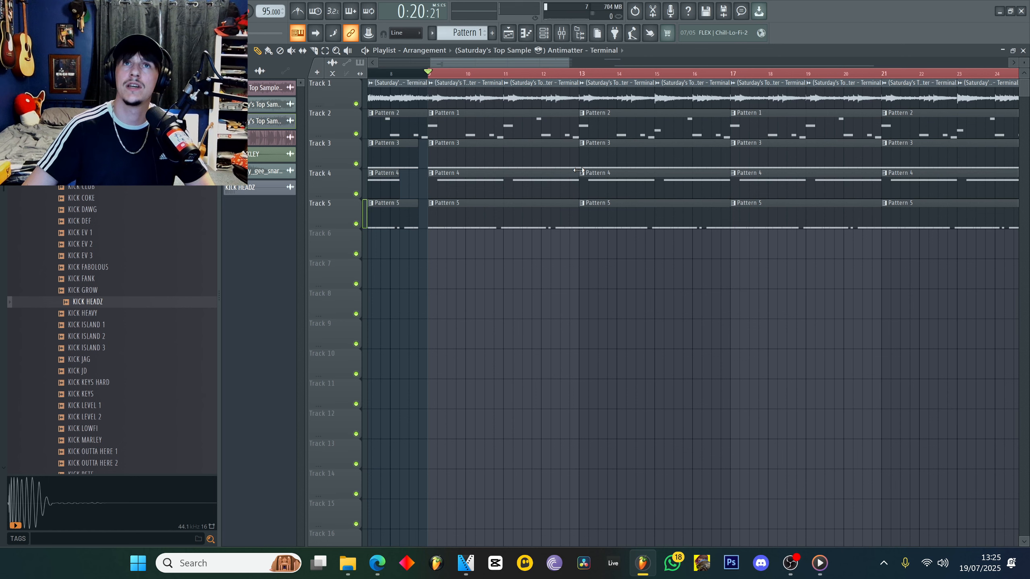
key("space")
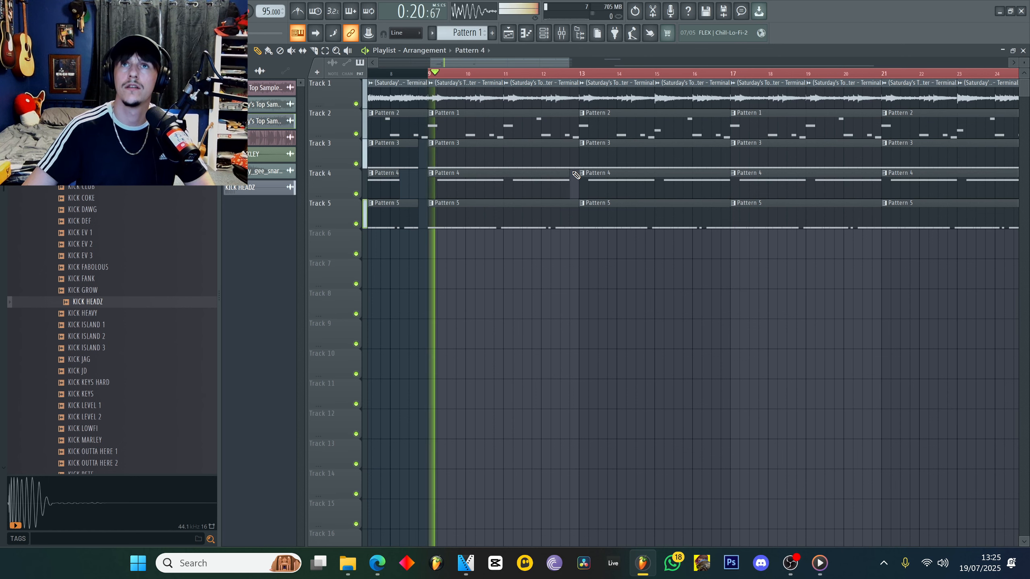
left_click_drag(527, 66, 536, 64)
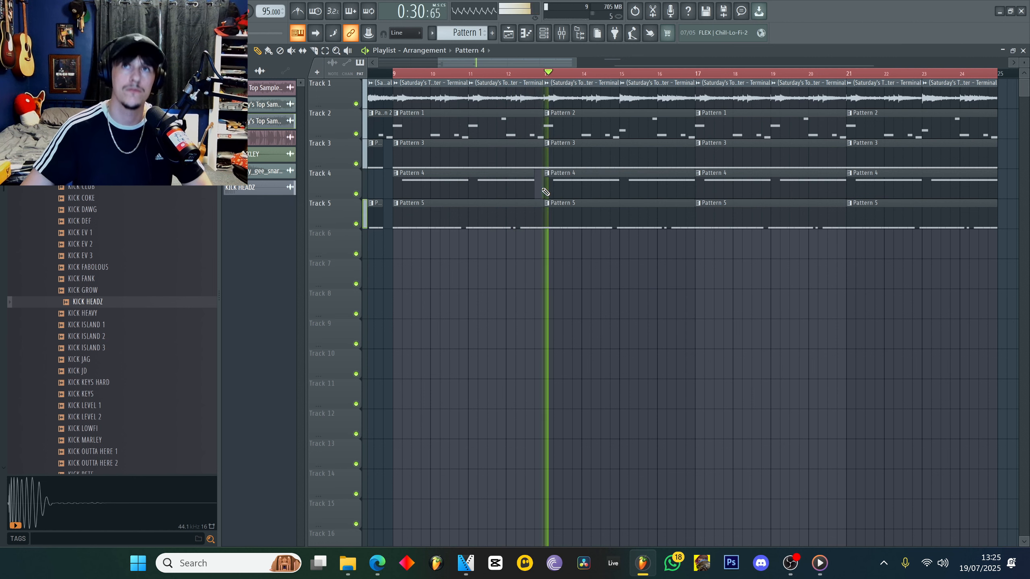
left_click_drag(544, 59, 559, 59)
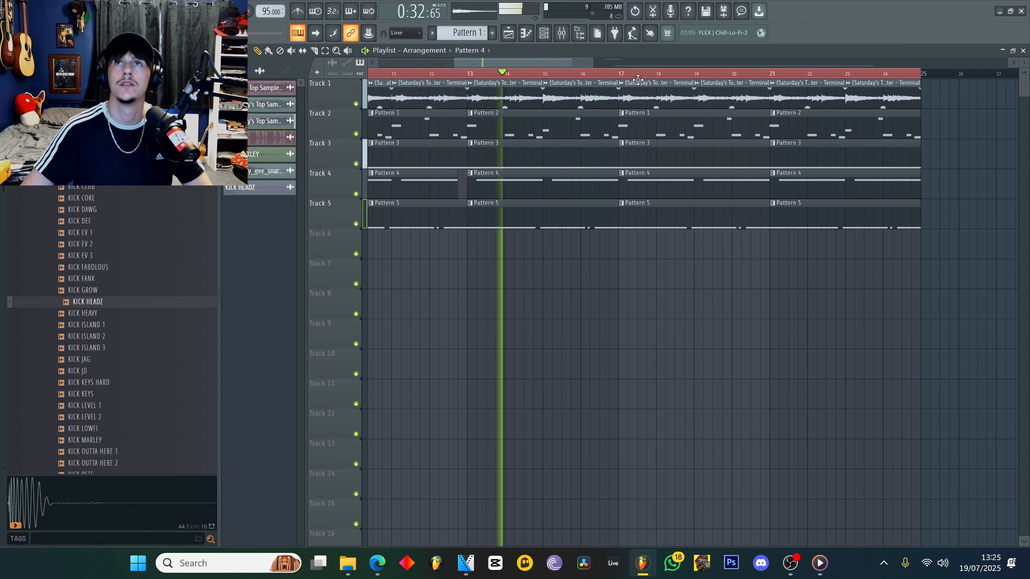
scroll(627, 75, "up", 3)
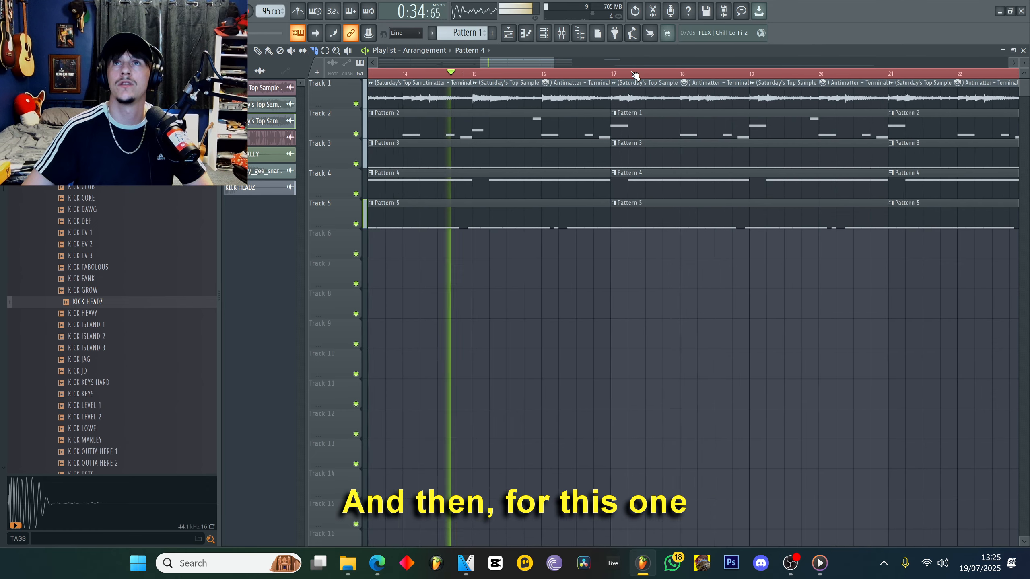
Cut a one-beat gap at the start of bar 17 on Tracks 1, 3, 4 and 5 and play through to the section's end
left_click_drag(629, 86, 632, 234)
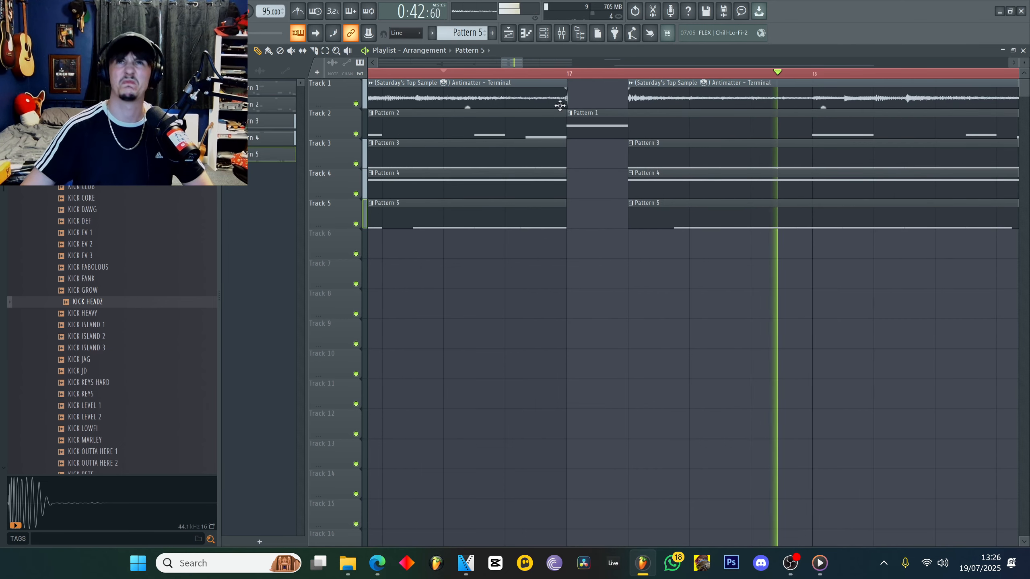
scroll(524, 74, "down", 3)
scroll(524, 75, "down", 3)
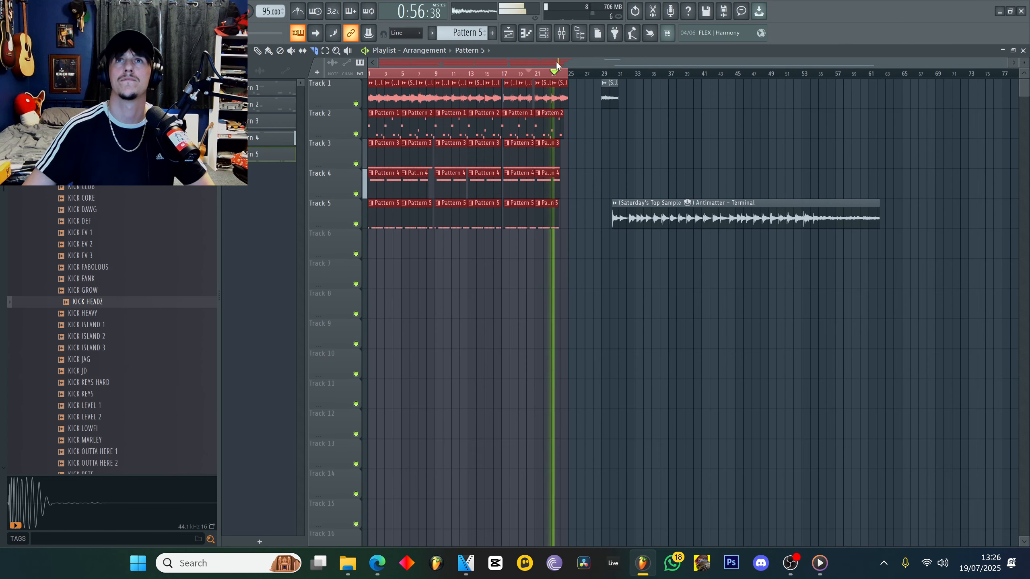
scroll(570, 76, "up", 4)
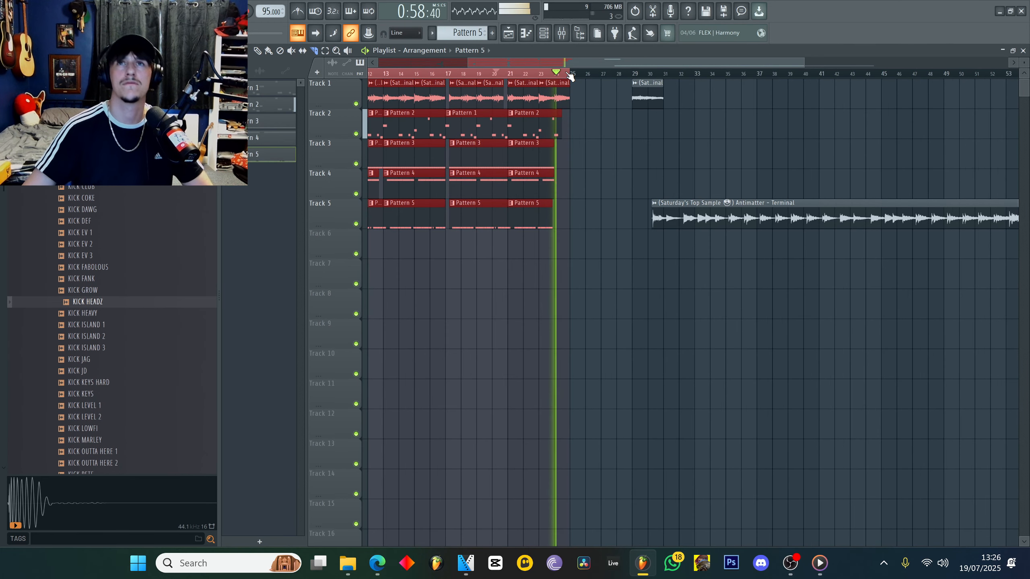
left_click_drag(561, 61, 457, 67)
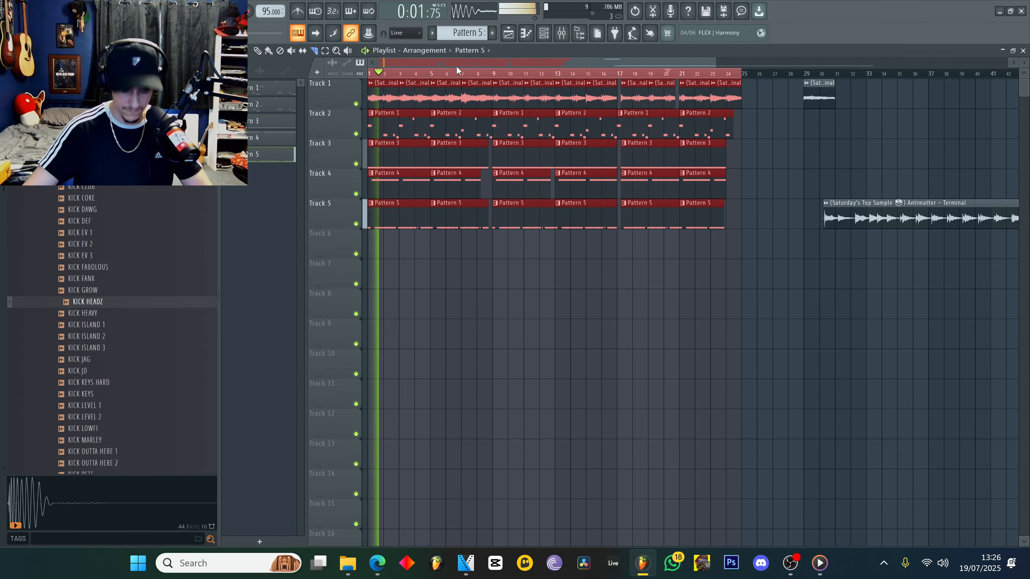
scroll(485, 77, "down", 3)
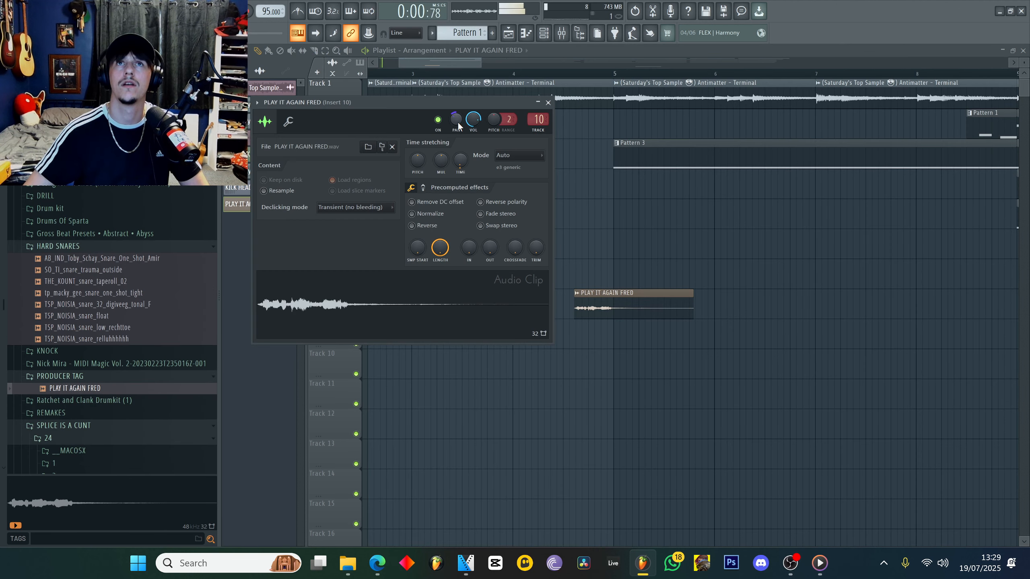
Play the intro and turn down the volume of the PLAY IT AGAIN FRED producer tag on Track 8
left_click(547, 102)
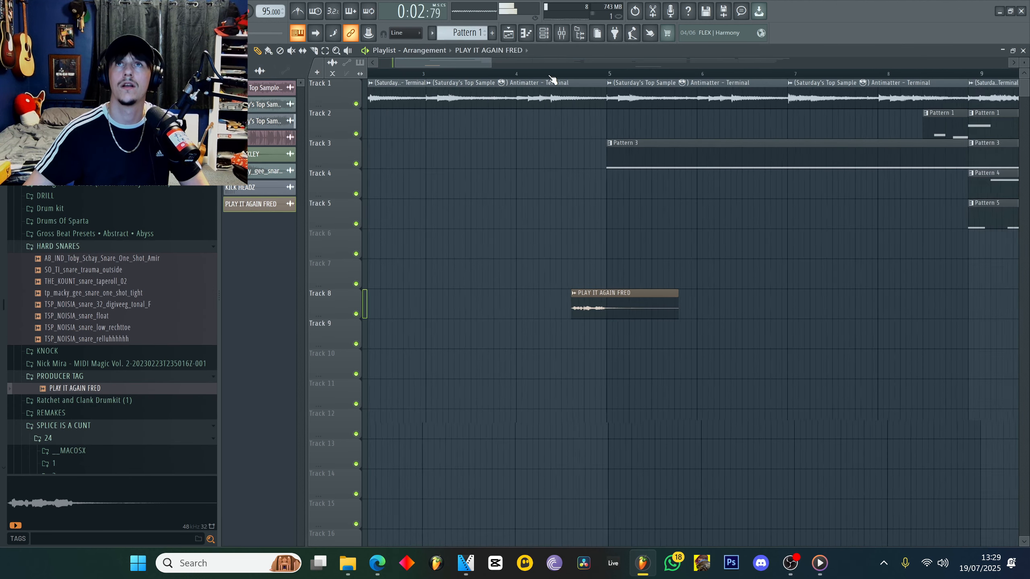
scroll(550, 77, "down", 5)
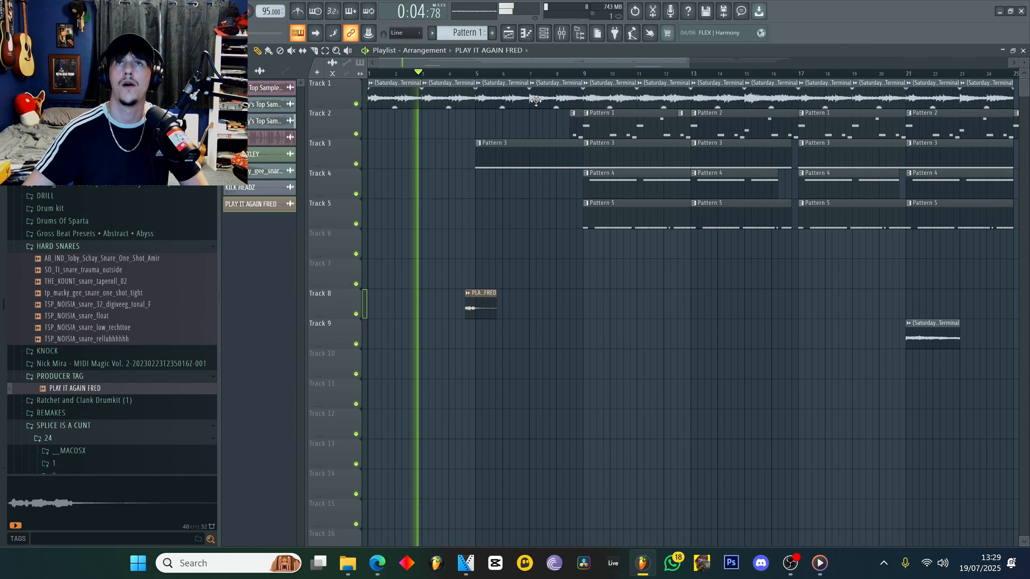
scroll(570, 78, "down", 3)
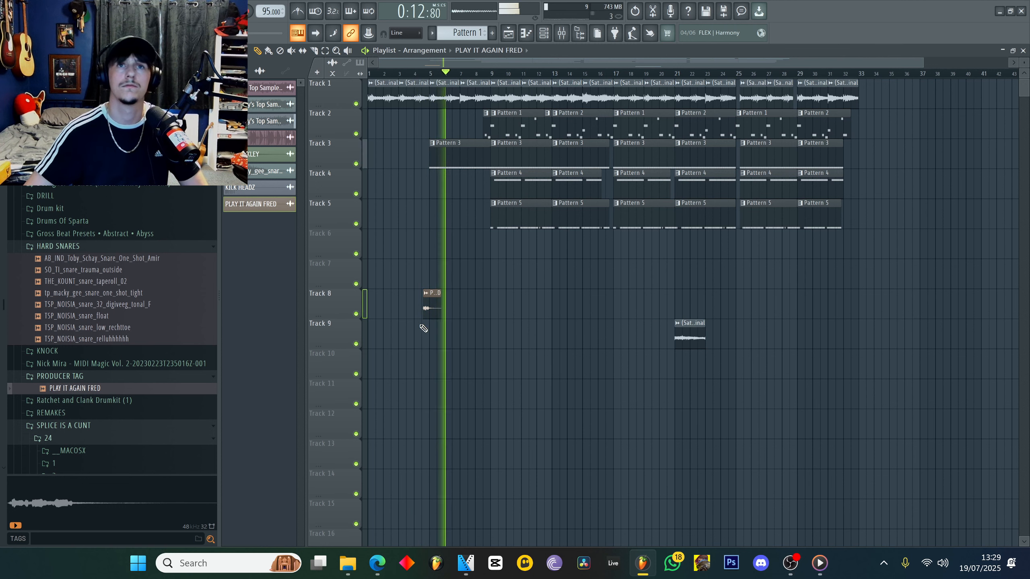
double_click(431, 302)
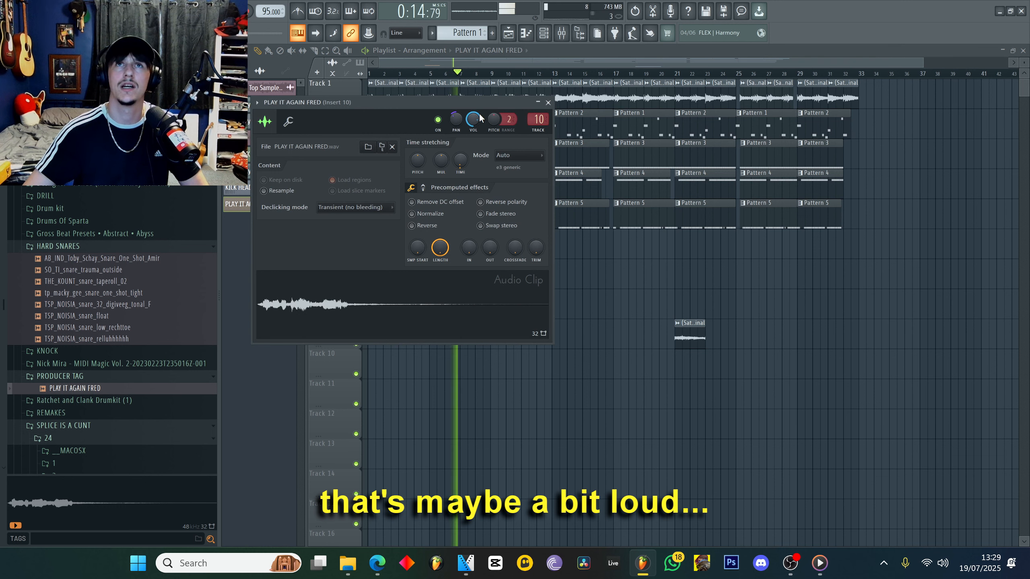
left_click(548, 103)
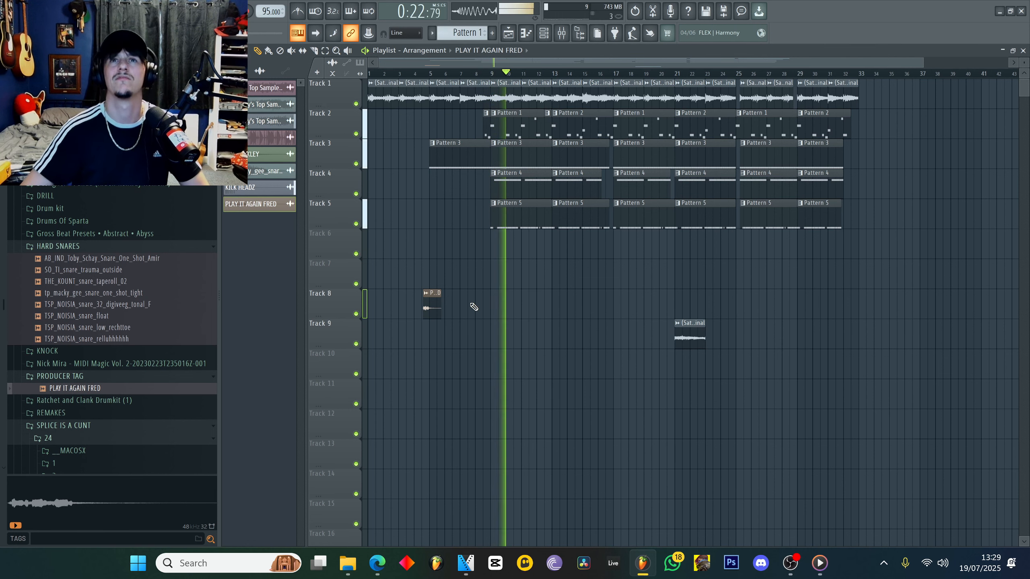
Play the breakdown with the Reeverb 2 mix-level automation and return from the mixer to the playlist
scroll(506, 76, "down", 3)
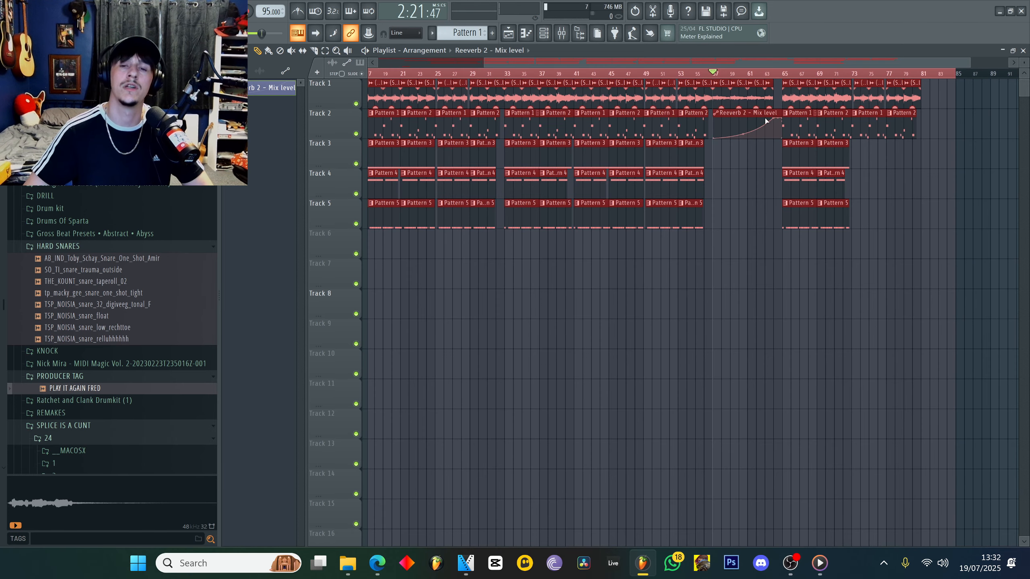
key("space")
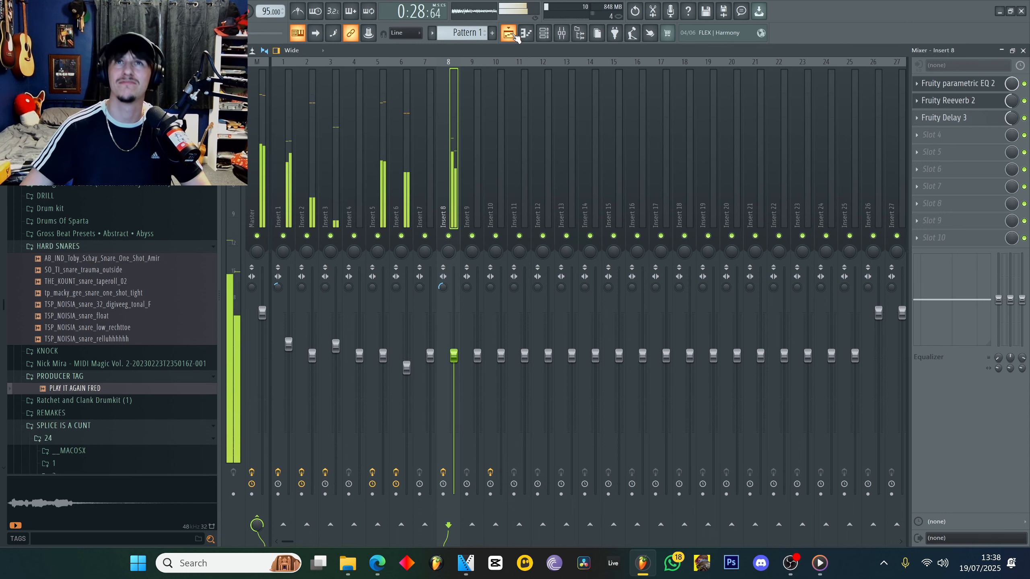
key("F5")
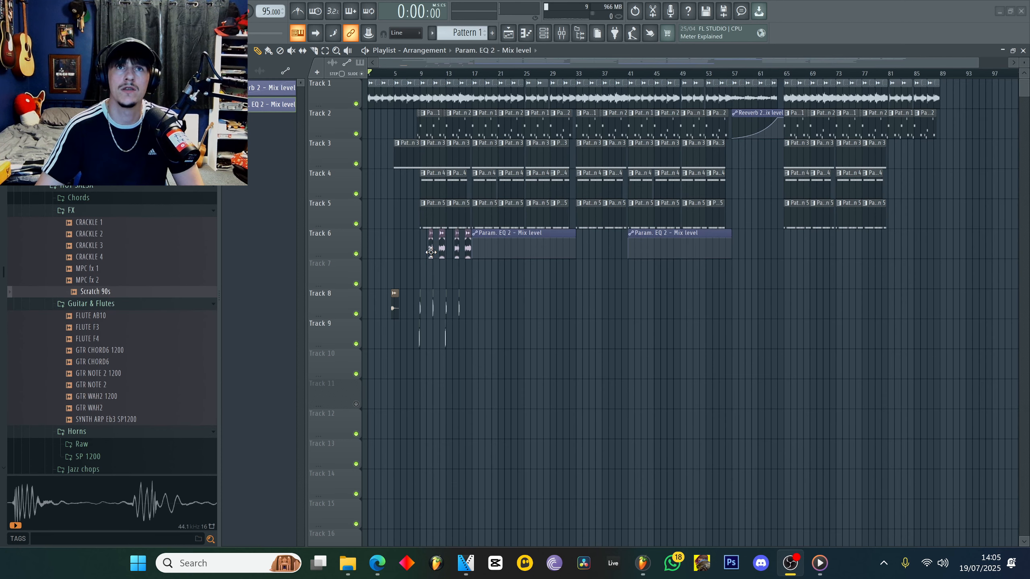
Solo Track 1, listen to the sample alone from bar 17, and restore all tracks
scroll(425, 284, "up", 5)
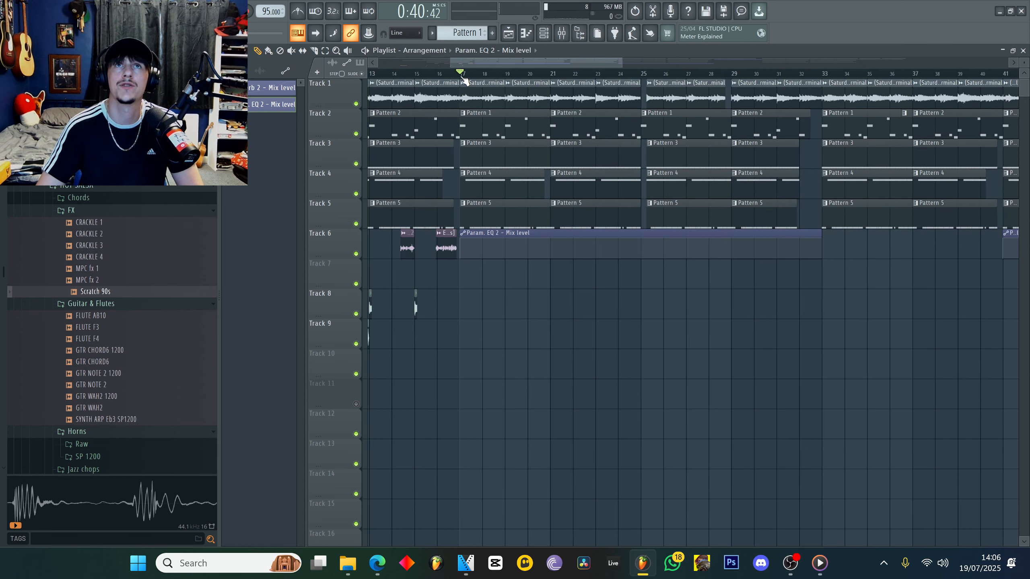
left_click(356, 105, "ctrl")
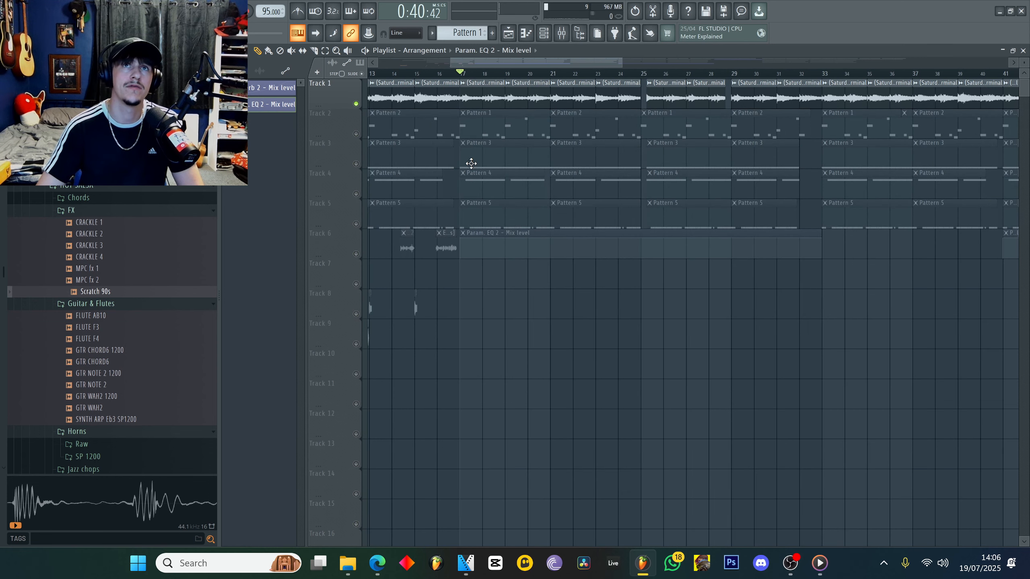
key("space")
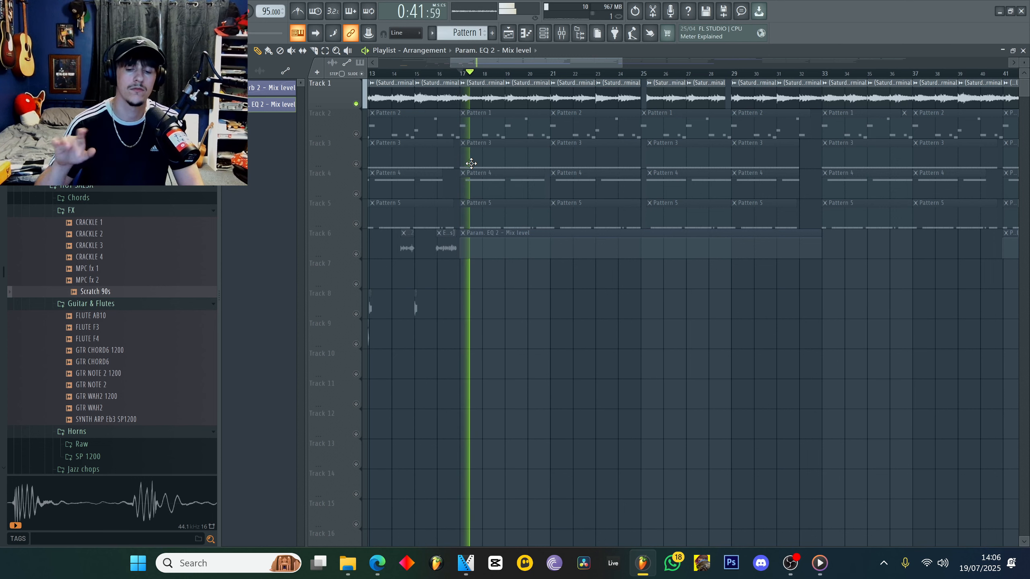
key("space")
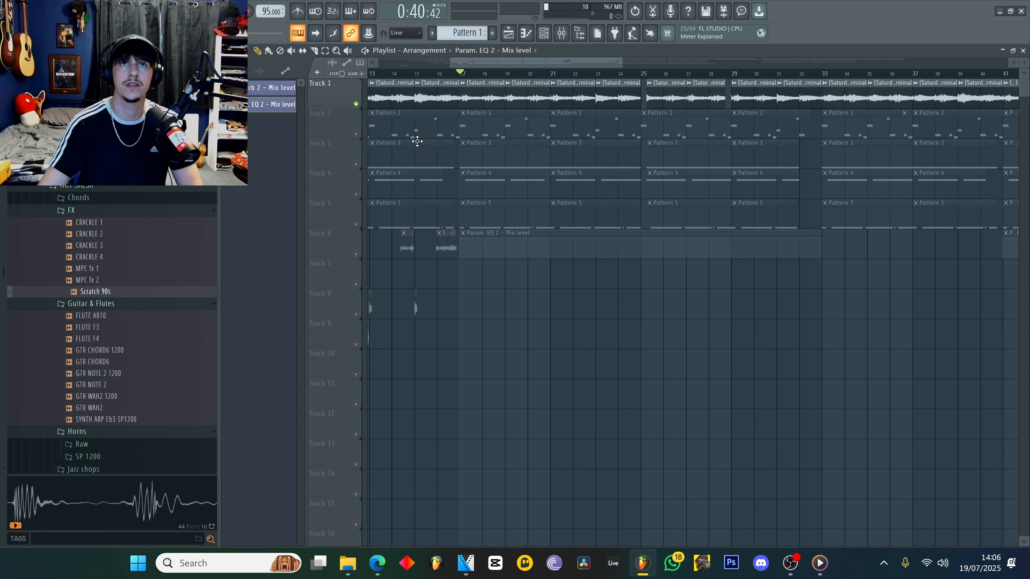
left_click(358, 104, "ctrl")
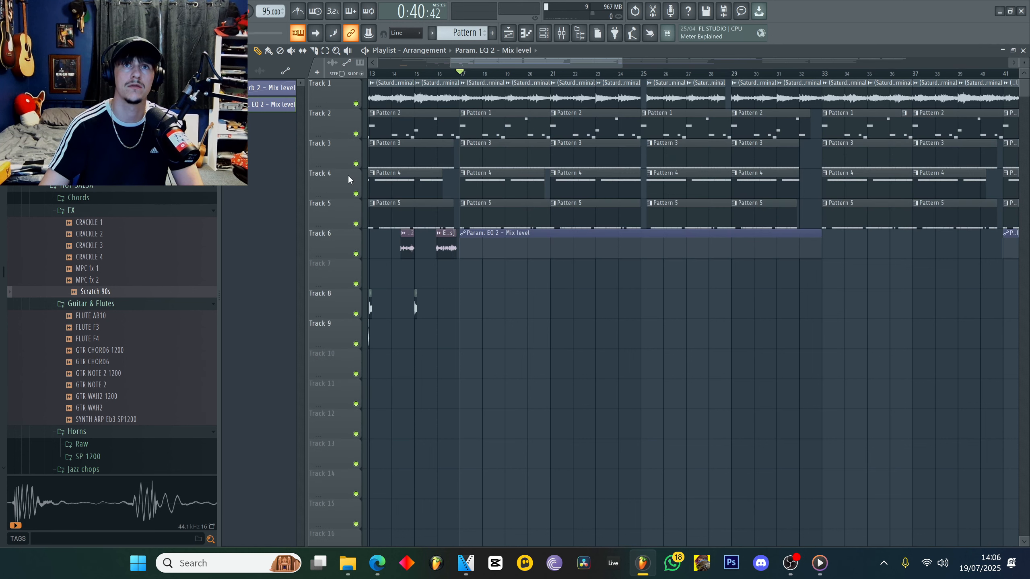
Compare playback from bar 17 with the Param. EQ 2 mix-level automation on Track 6 muted and unmuted
left_click(357, 255)
key("space")
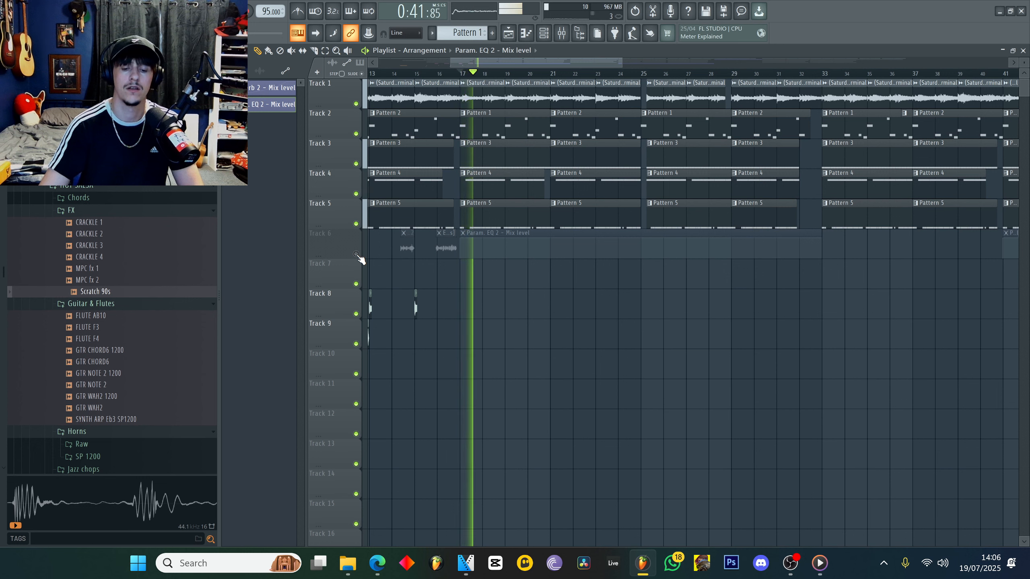
key("space")
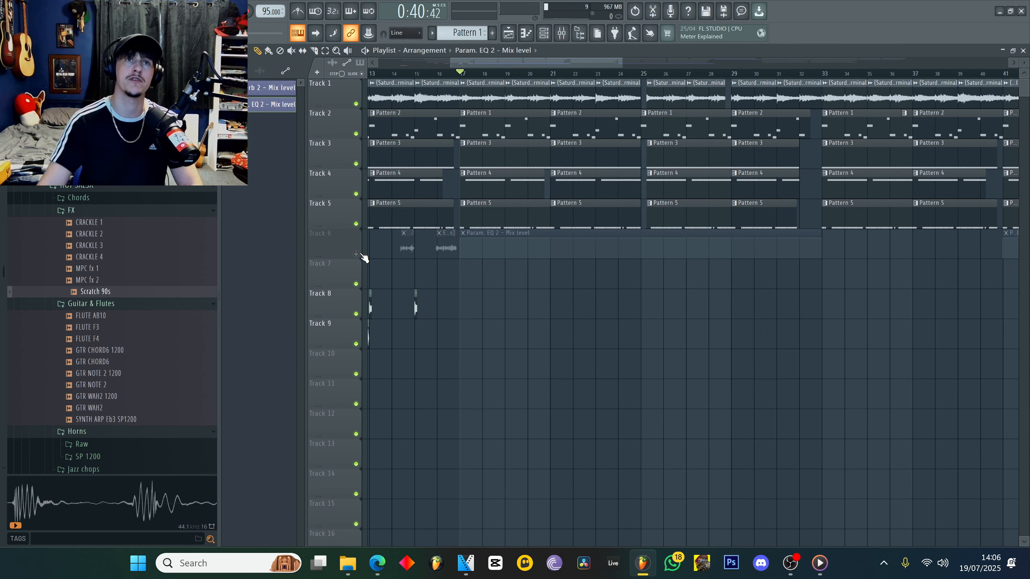
left_click(357, 254)
key("space")
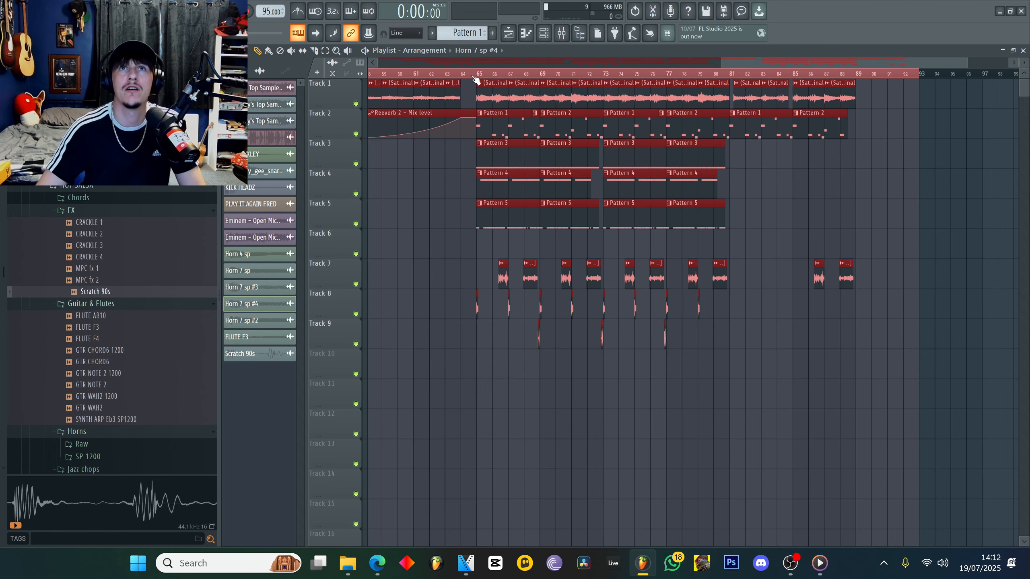
Play the end of the last full section and the outro from bar 77
scroll(476, 79, "down", 4)
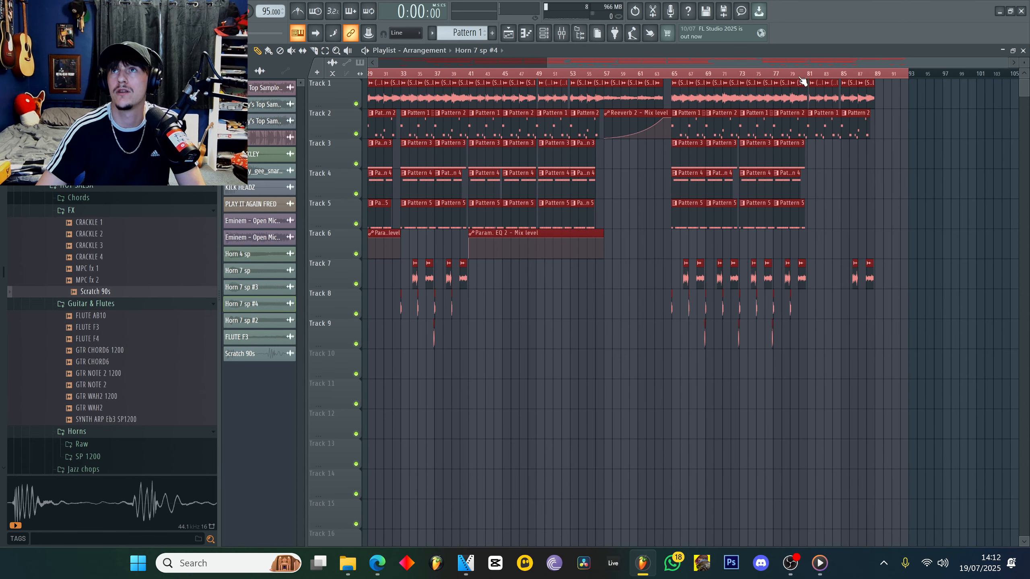
left_click(777, 74)
key("space")
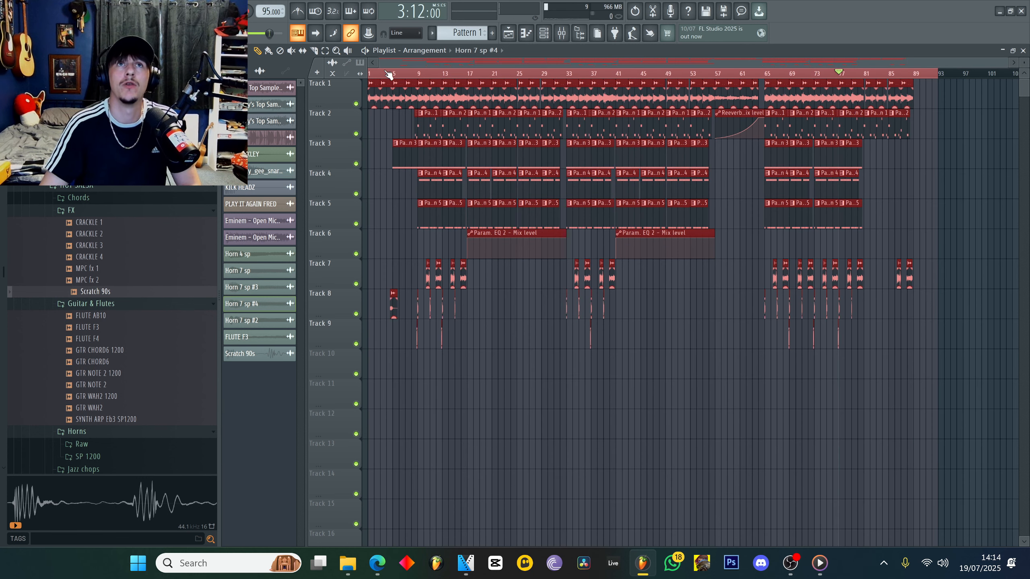
Play the arrangement from bar 5 through the drop at bar 9 and stop playback
scroll(387, 73, "up", 4)
left_click_drag(396, 61, 386, 61)
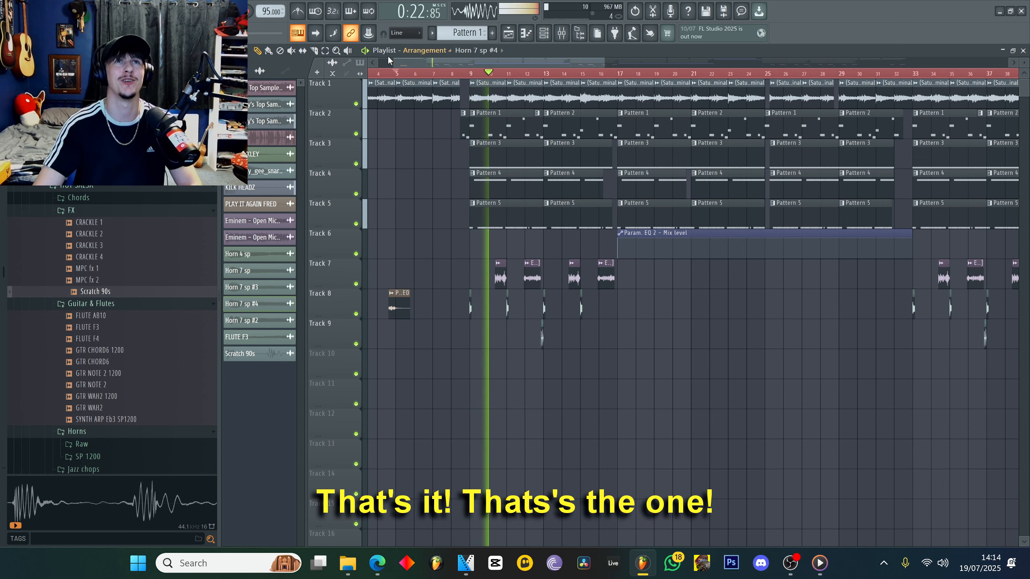
scroll(418, 77, "down", 3)
scroll(418, 77, "down", 3)
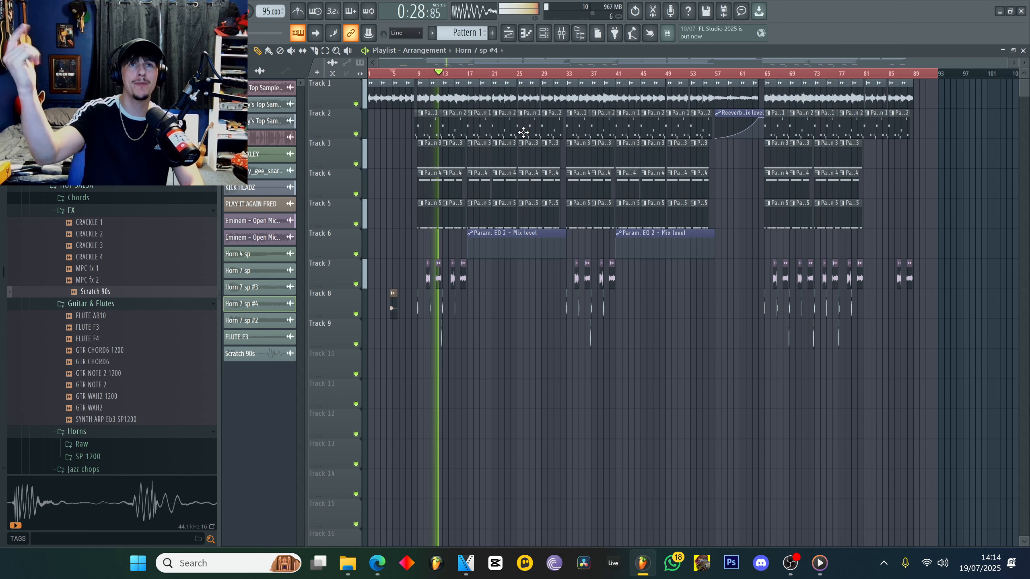
key("space")
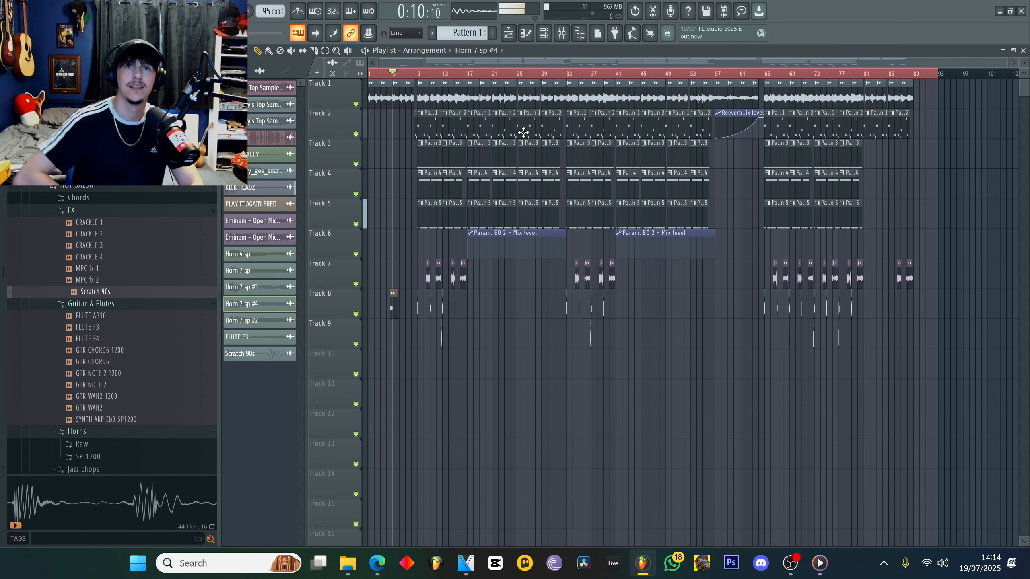